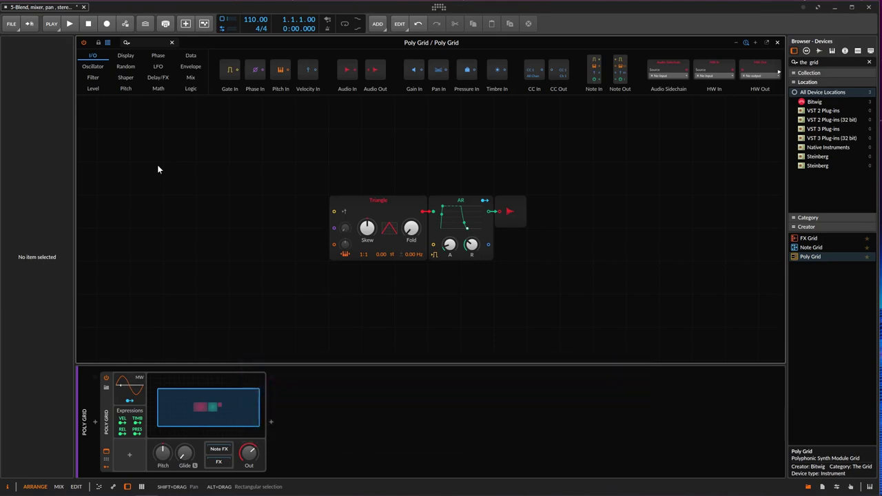
Add a Blend module above the patch, move the Triangle oscillator left and place the Blend between it and the AR envelope
click(190, 77)
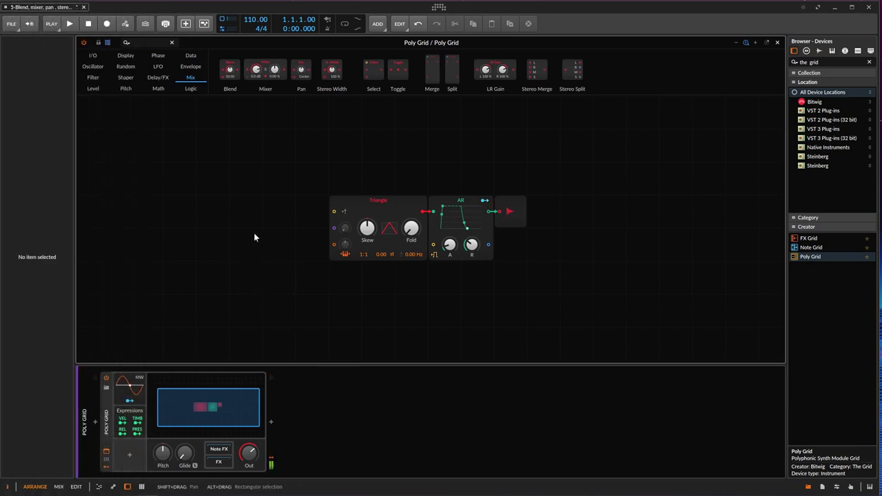
scroll(350, 140, up, 2)
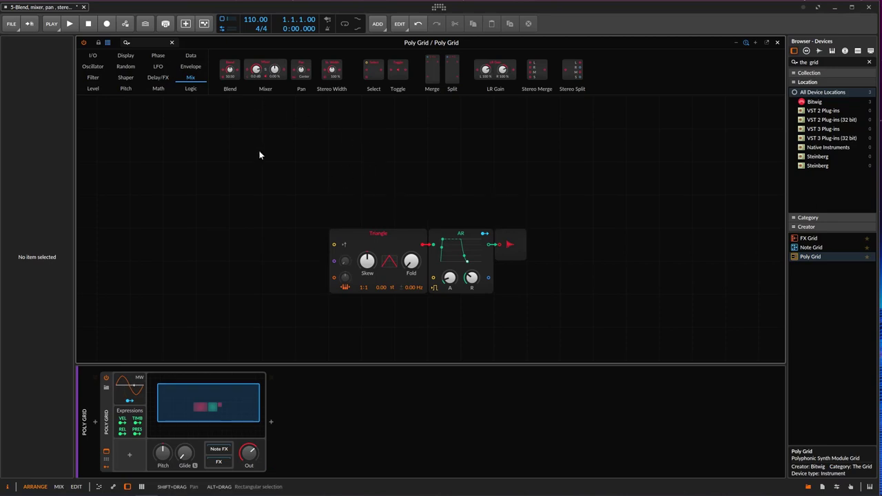
scroll(260, 153, down, 2)
drag(230, 70, 342, 146)
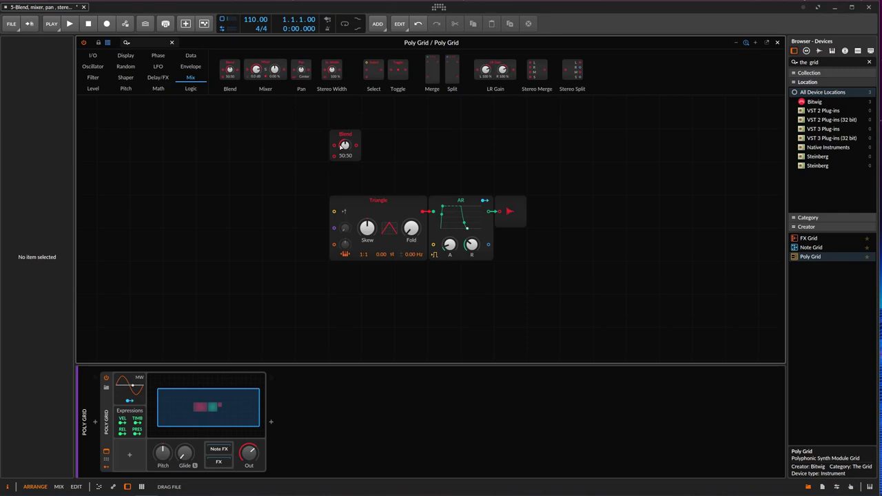
drag(396, 200, 298, 201)
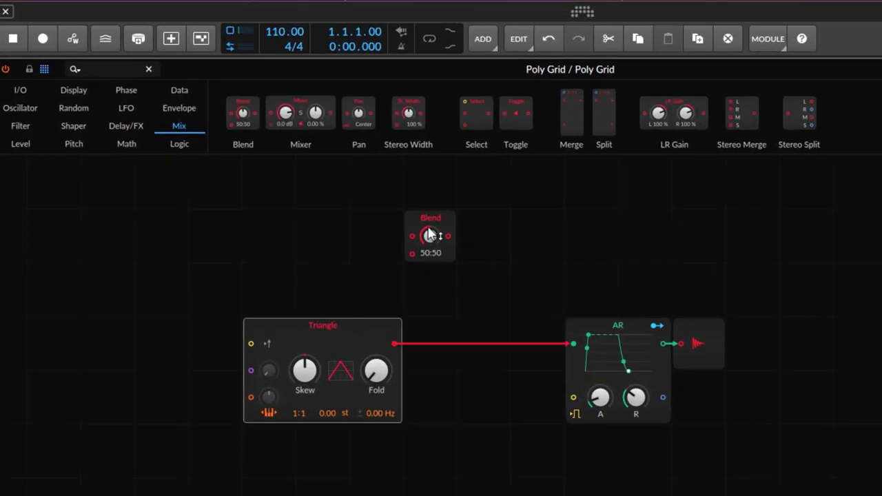
drag(429, 235, 536, 238)
Add a Sawtooth oscillator directly above the Triangle oscillator
click(21, 108)
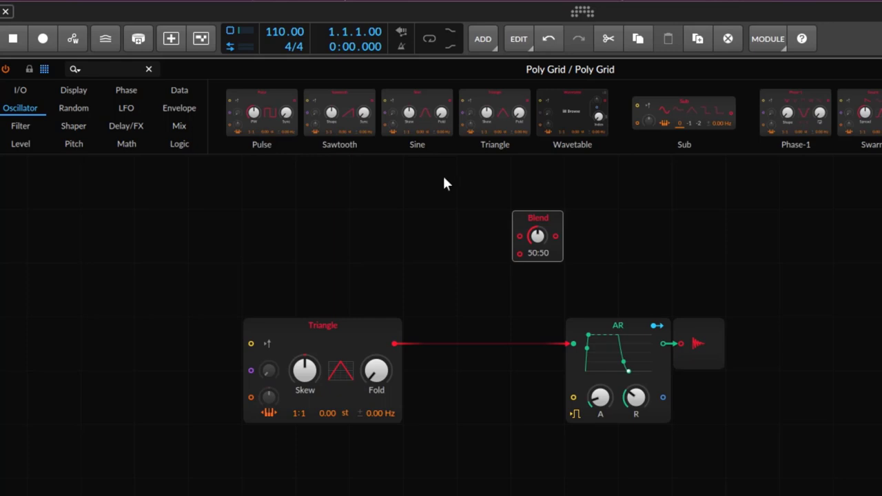
drag(351, 102, 292, 241)
click(313, 279)
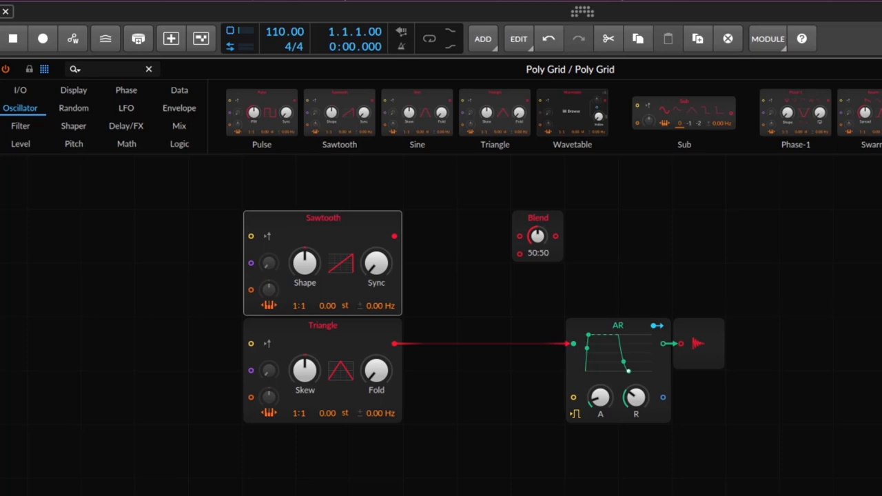
key(ctrl+z)
Route the Sawtooth and Triangle into the Blend's first and second inputs, and the Blend's output into the AR instead of the Triangle
drag(423, 238, 519, 233)
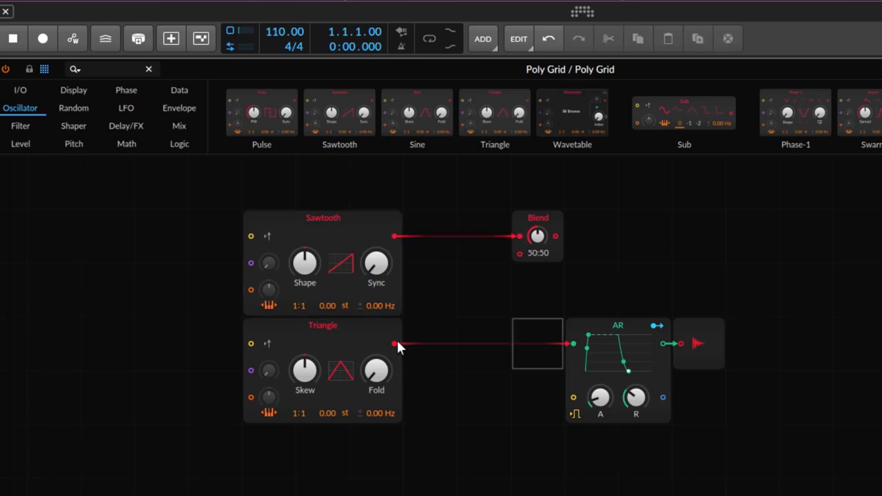
drag(395, 344, 520, 254)
drag(569, 346, 527, 341)
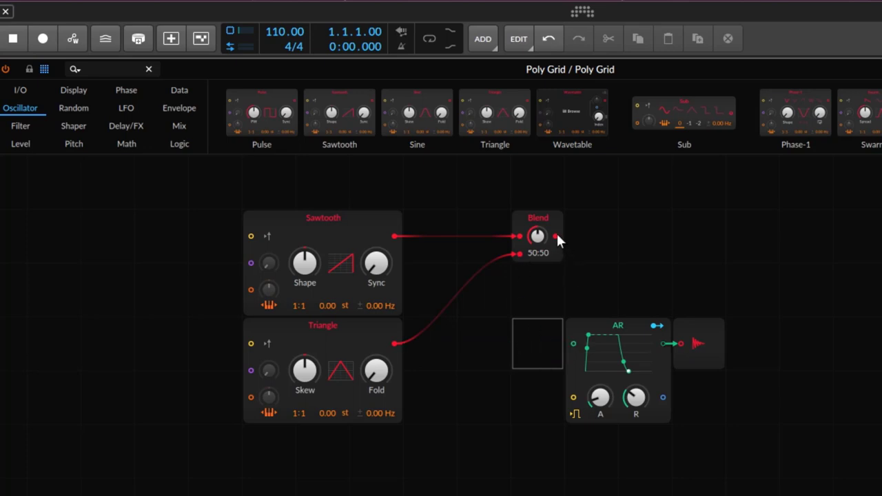
drag(556, 237, 573, 345)
click(316, 225)
click(304, 332)
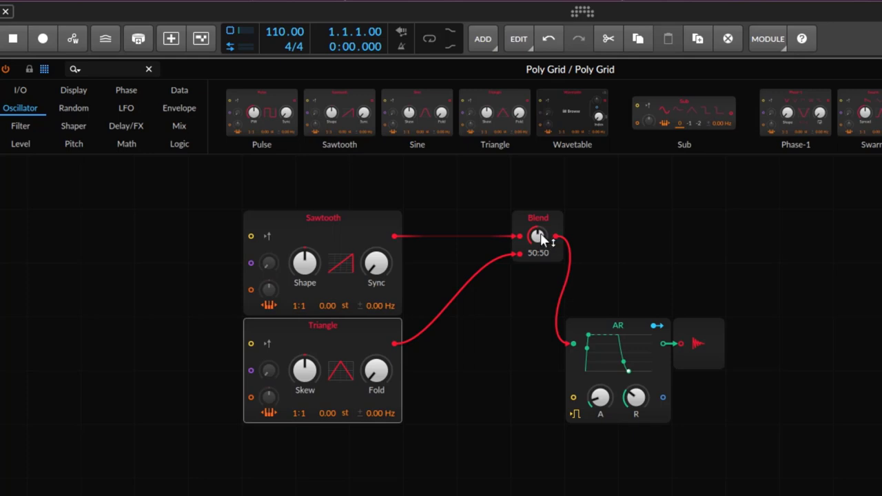
click(369, 225)
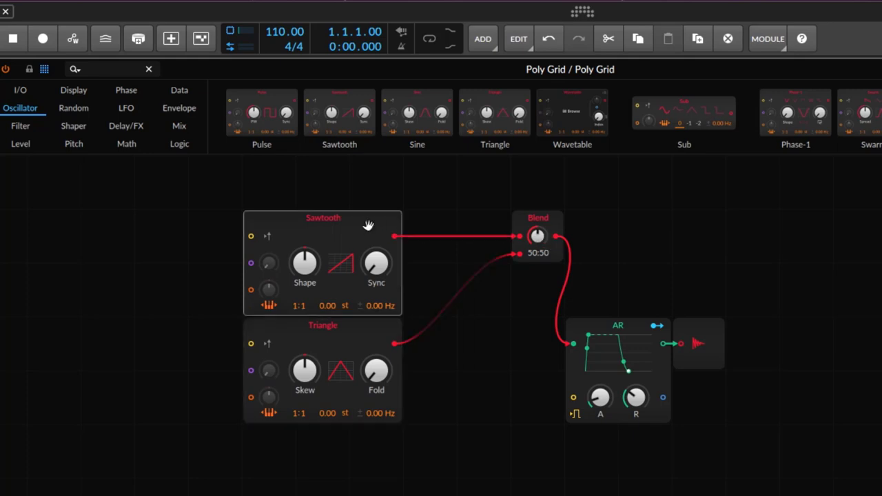
click(371, 328)
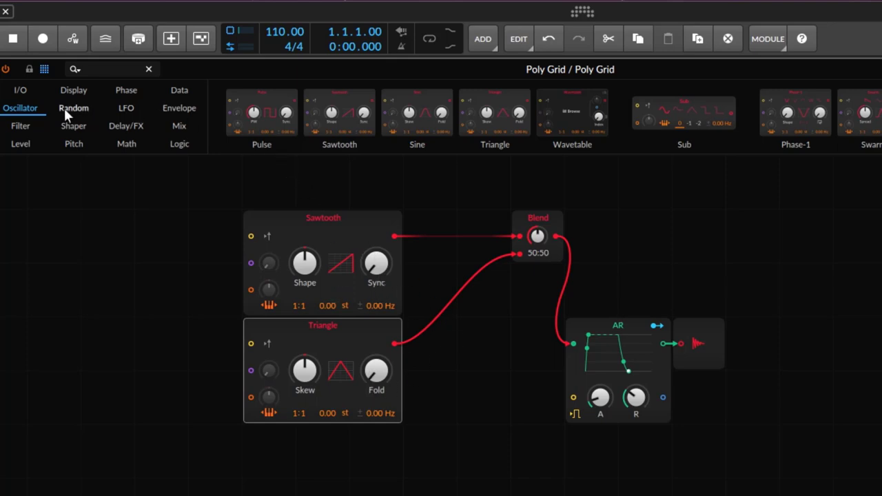
Add a widened Oscilloscope to the right of the Blend and feed it the Blend's output
click(73, 90)
drag(441, 117, 713, 259)
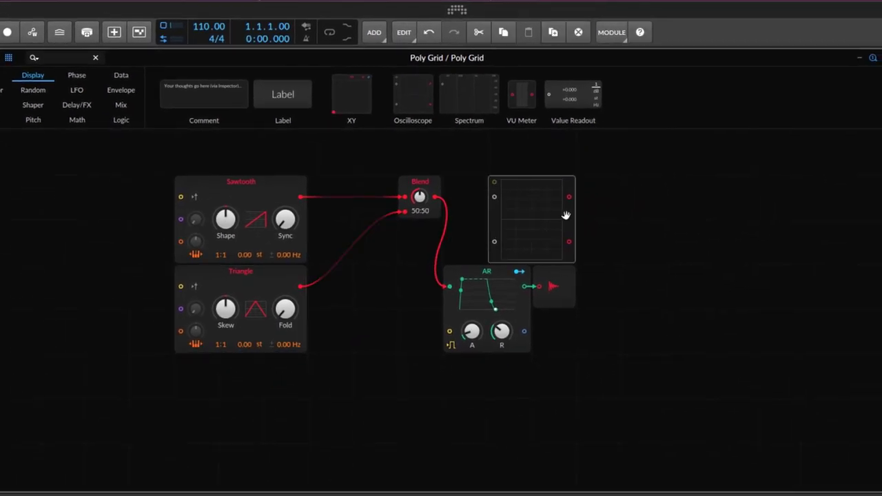
drag(573, 216, 754, 219)
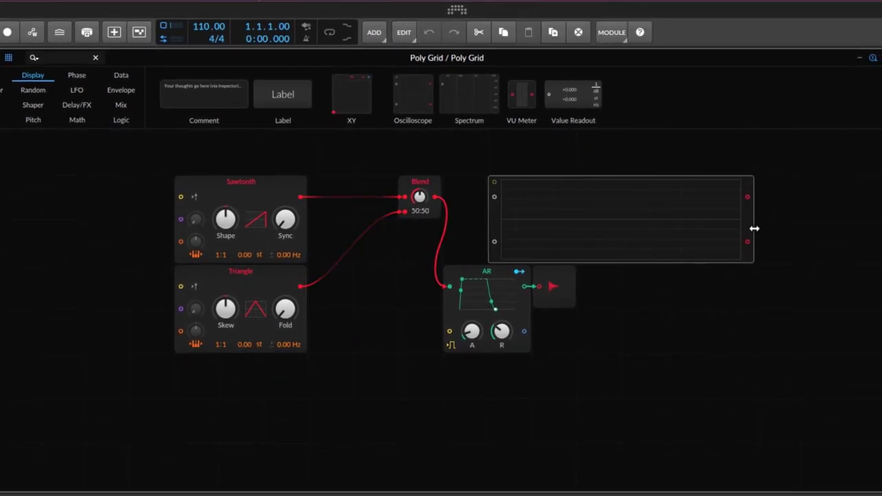
mouse_move(435, 197)
mouse_down()
mouse_move(507, 201)
mouse_move(495, 197)
mouse_up()
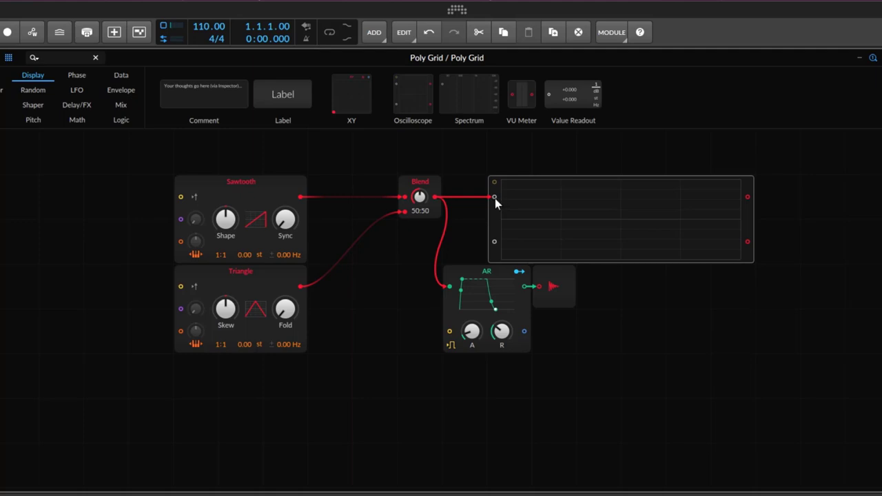
drag(754, 217, 843, 223)
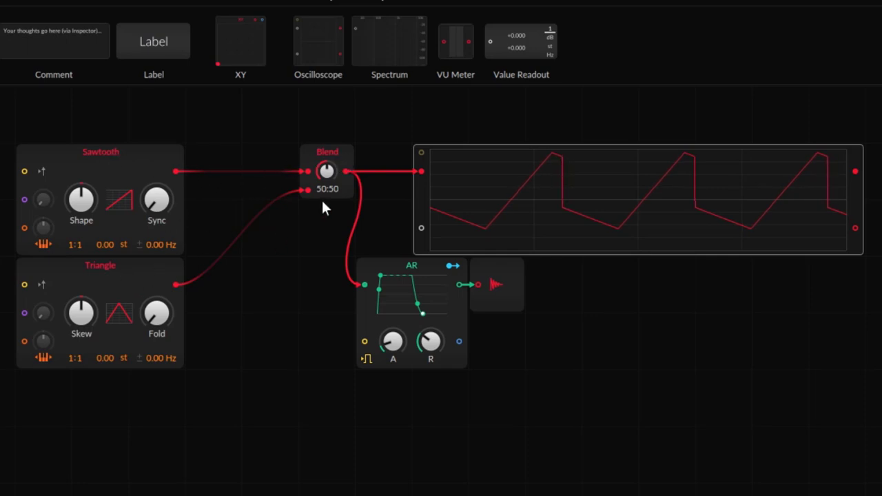
Replace the Triangle oscillator with a Sine oscillator, keeping its connection to the Blend
click(121, 283)
click(2, 50)
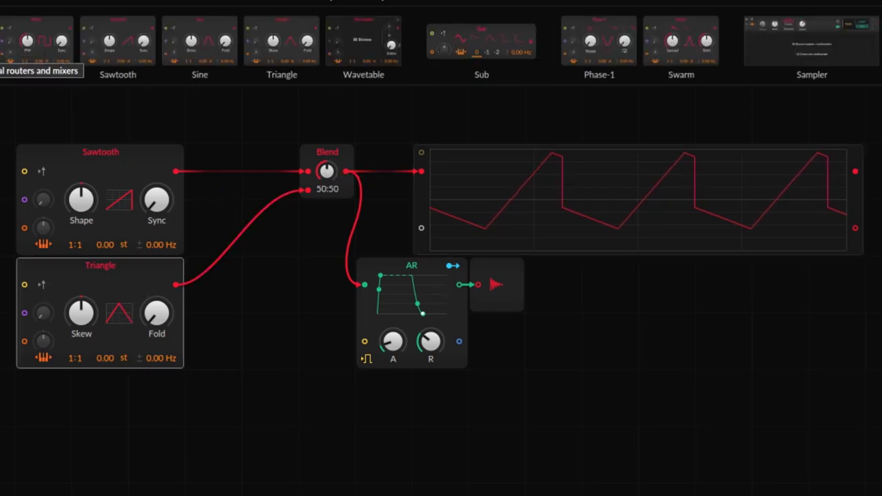
drag(98, 281, 68, 293)
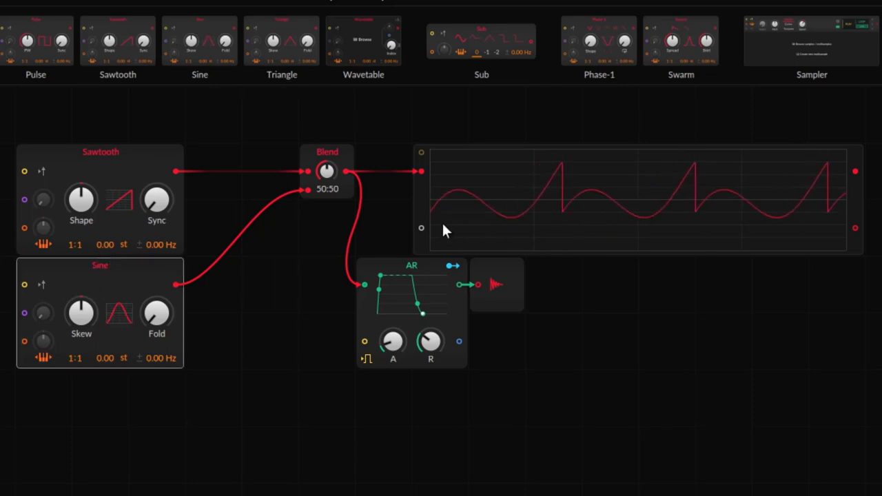
Sweep the Blend amount between the Sawtooth and the Sine, and set it to 10:90
drag(326, 171, 326, 229)
double_click(327, 171)
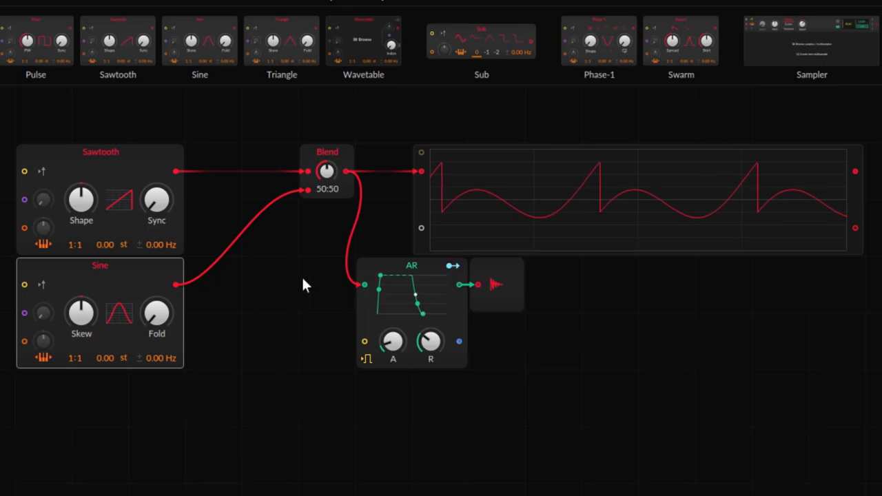
drag(329, 170, 327, 104)
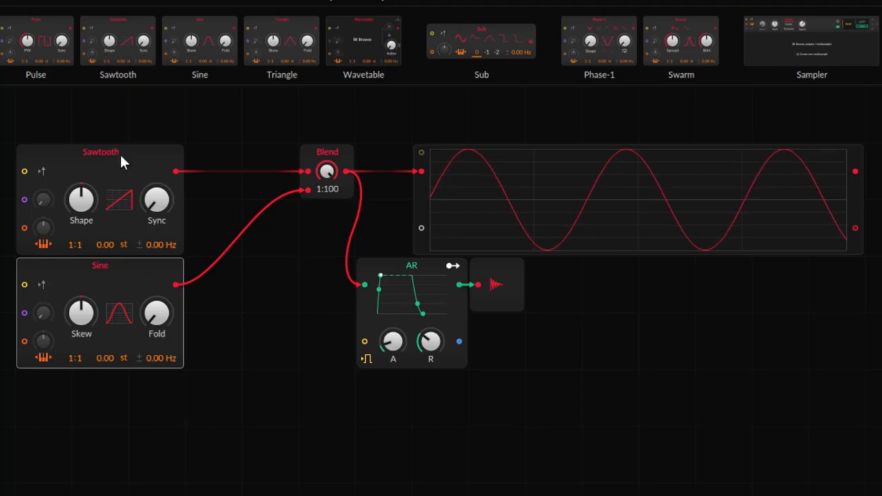
drag(322, 178, 321, 166)
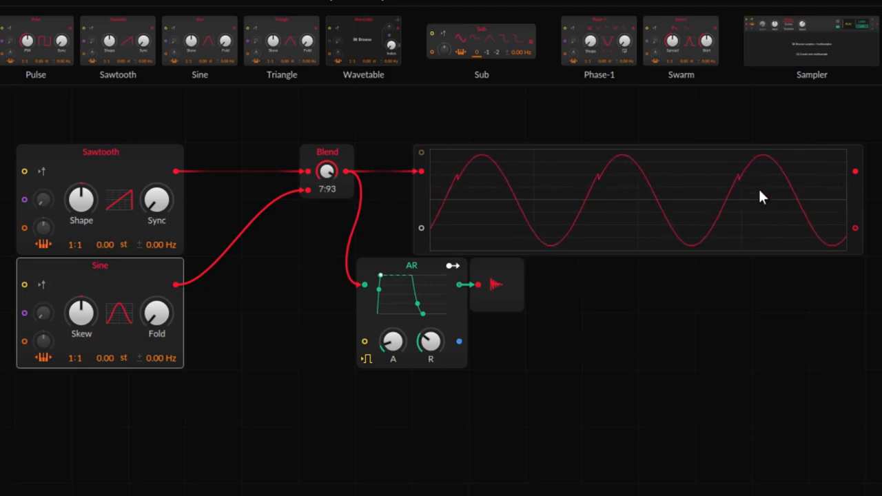
drag(331, 171, 332, 164)
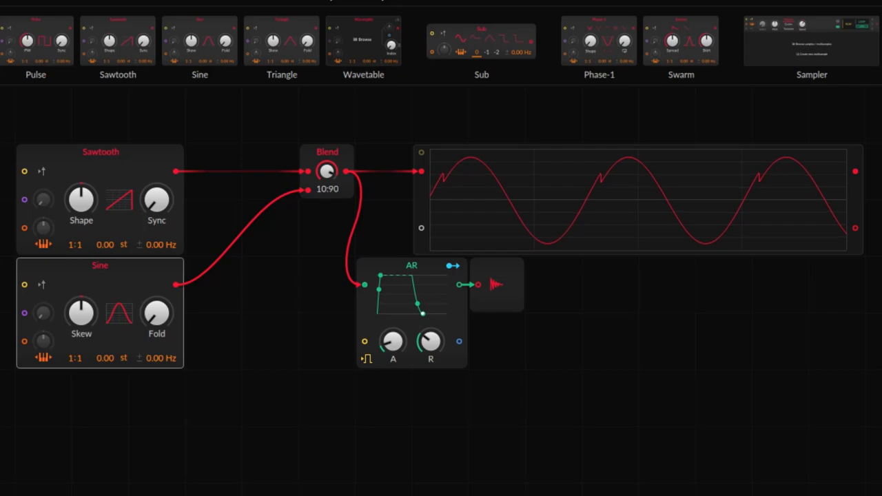
click(338, 188)
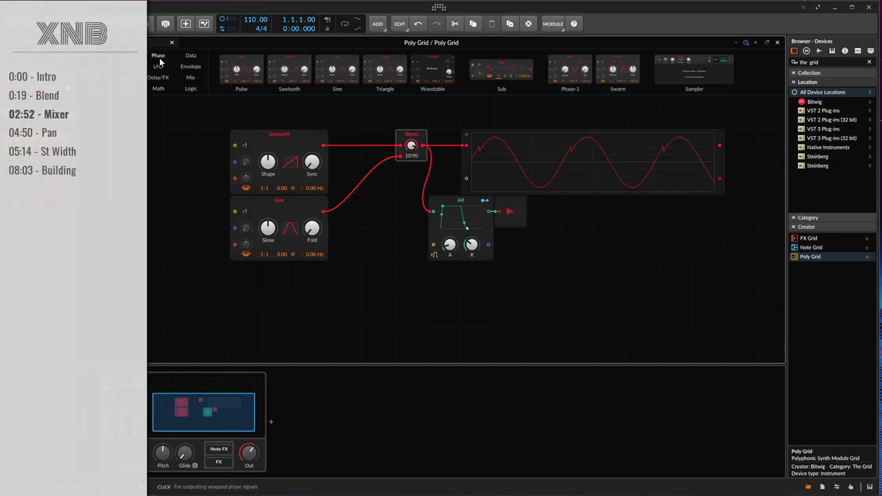
Delete the Blend module and disconnect the Sawtooth's remaining cables from the AR and the Oscilloscope
click(190, 77)
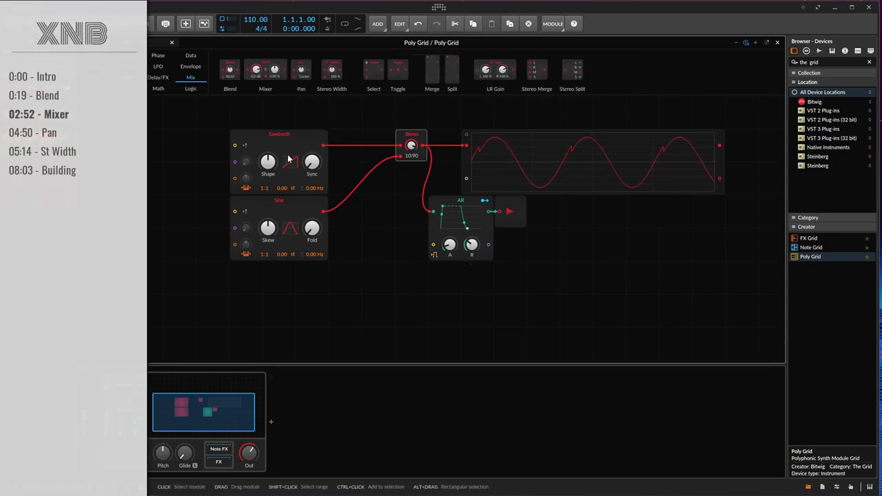
click(408, 136)
key(Delete)
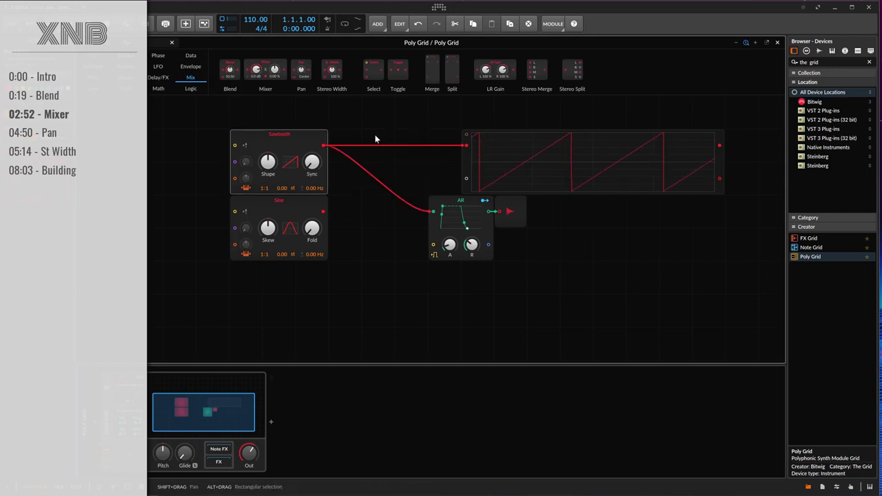
drag(432, 211, 407, 210)
drag(467, 146, 418, 149)
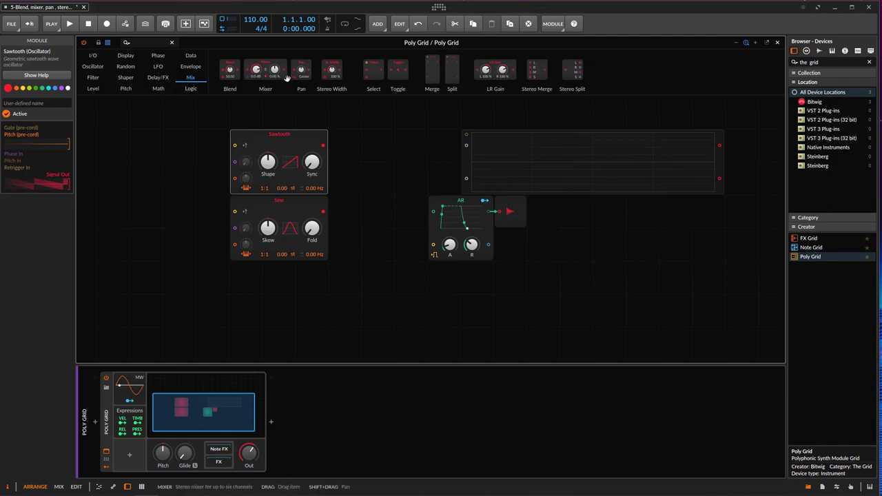
Add a Mixer module just left of the Oscilloscope and recolor the Sawtooth oscillator turquoise
drag(270, 68, 398, 146)
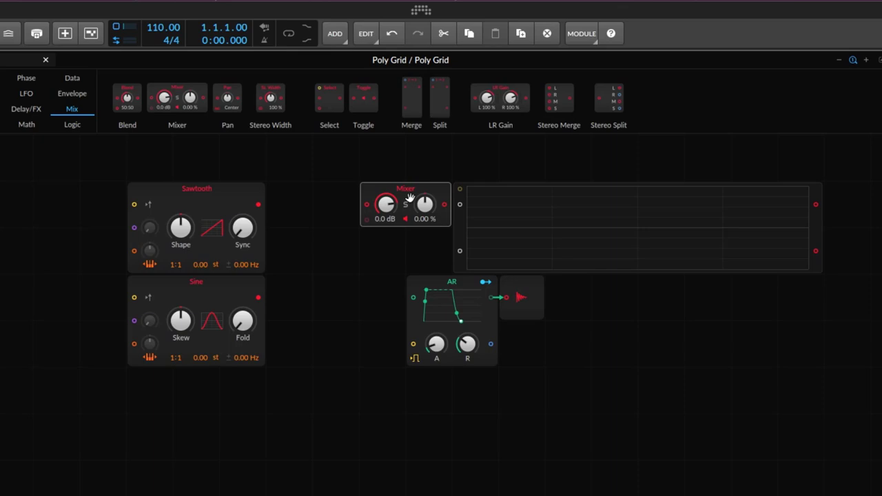
click(232, 204)
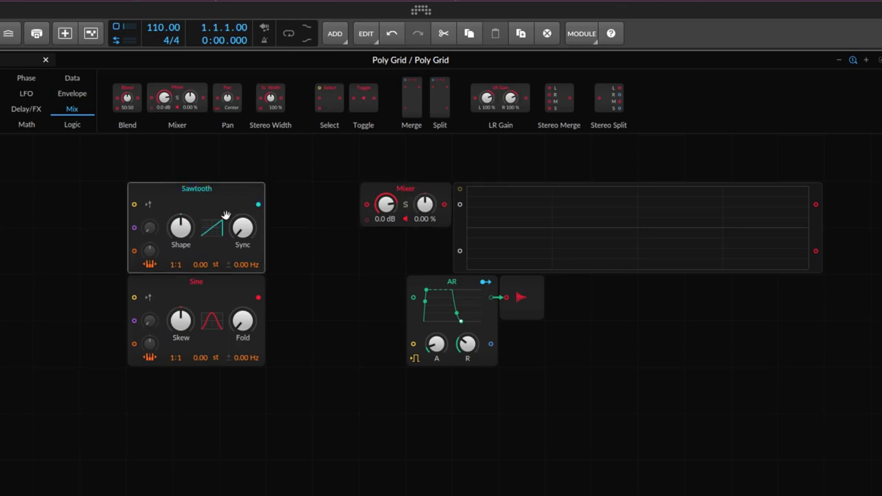
Connect the Sawtooth's output to the Mixer's first input and the Sine's output to its second input
drag(258, 205, 310, 207)
drag(369, 210, 367, 204)
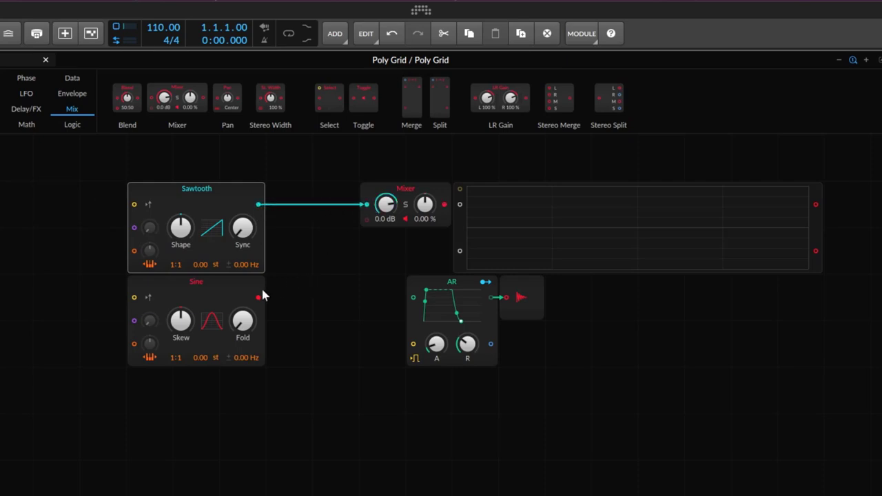
drag(258, 297, 362, 220)
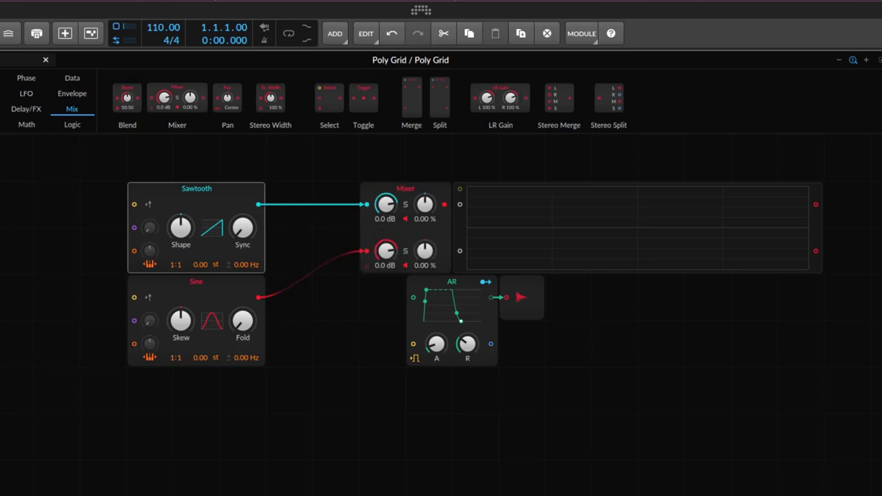
Try a second Sawtooth below the Sine on a third Mixer channel, and remove its cable and the oscillator again
scroll(207, 100, down, 2)
drag(211, 100, 163, 393)
drag(258, 391, 369, 273)
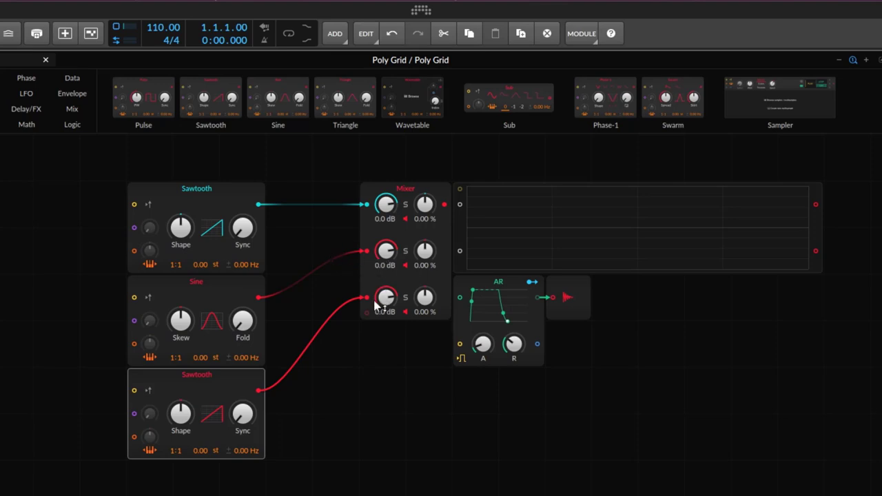
drag(372, 297, 348, 298)
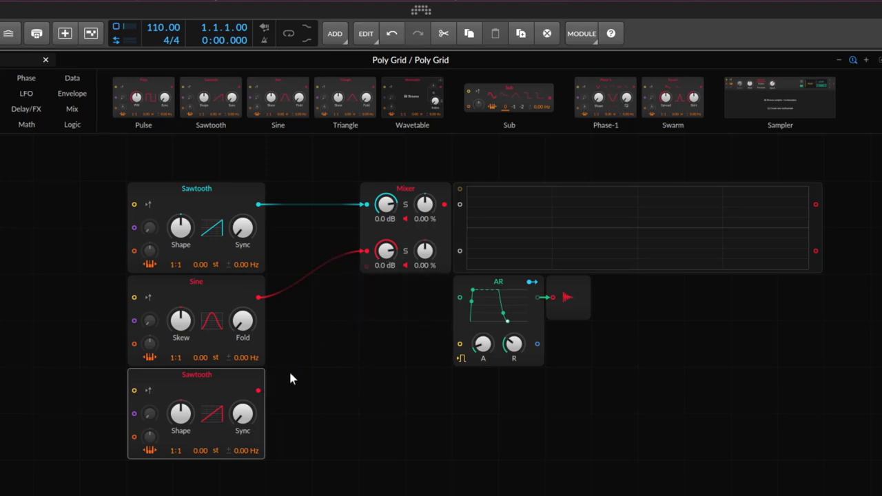
key(Delete)
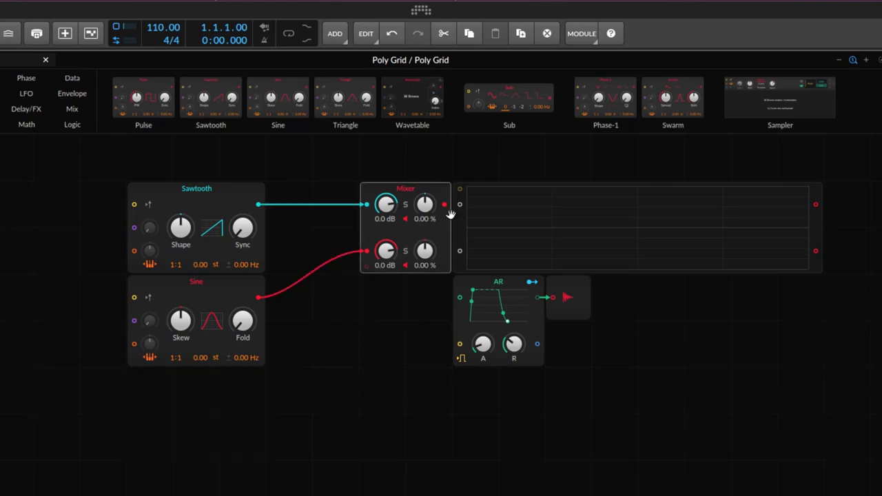
Connect the Mixer's output to both the AR envelope's input and the Oscilloscope's first input
drag(445, 206, 460, 298)
drag(464, 205, 459, 205)
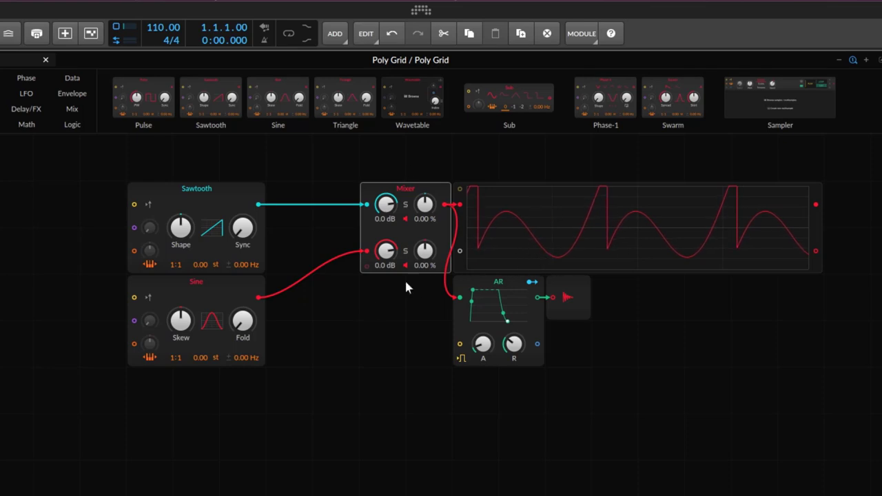
click(231, 197)
mouse_move(392, 206)
mouse_down()
mouse_move(391, 233)
mouse_move(390, 193)
mouse_up()
drag(391, 241, 391, 261)
drag(390, 204, 390, 198)
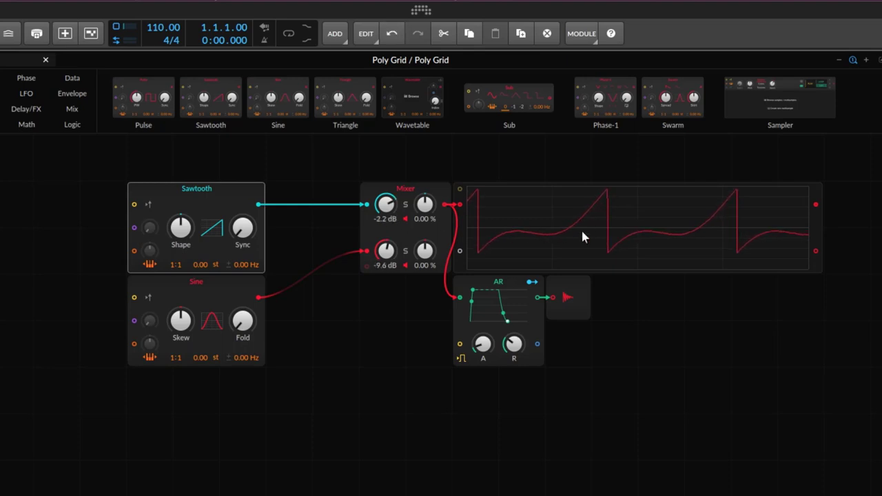
drag(394, 257, 390, 207)
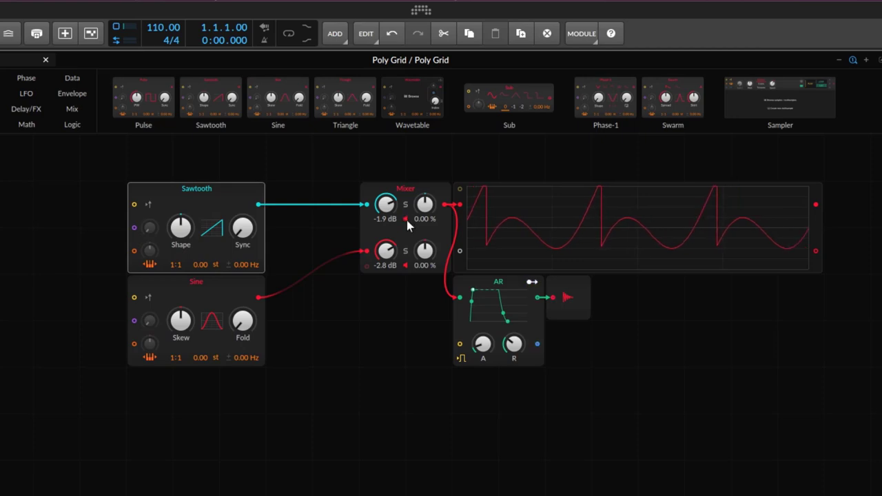
Lower the Mixer's levels to -5.1 dB for the Sawtooth and -5.5 dB for the Sine, and solo each channel in turn
drag(386, 210, 391, 250)
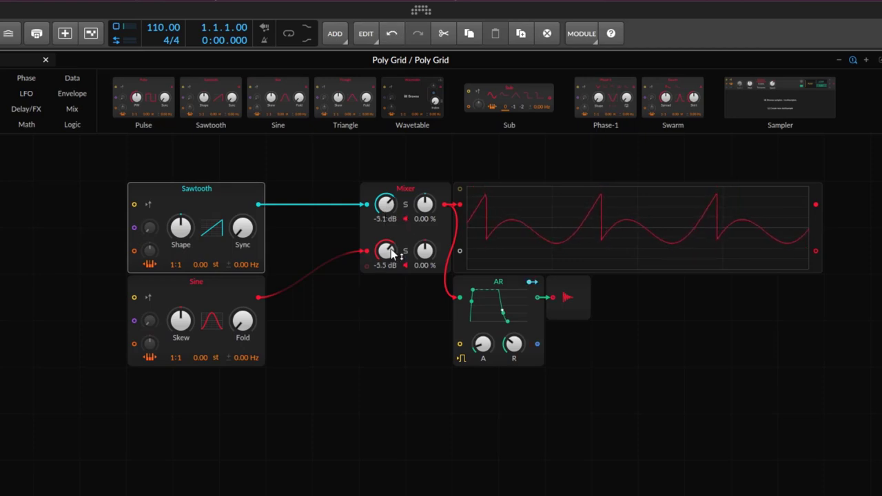
click(406, 205)
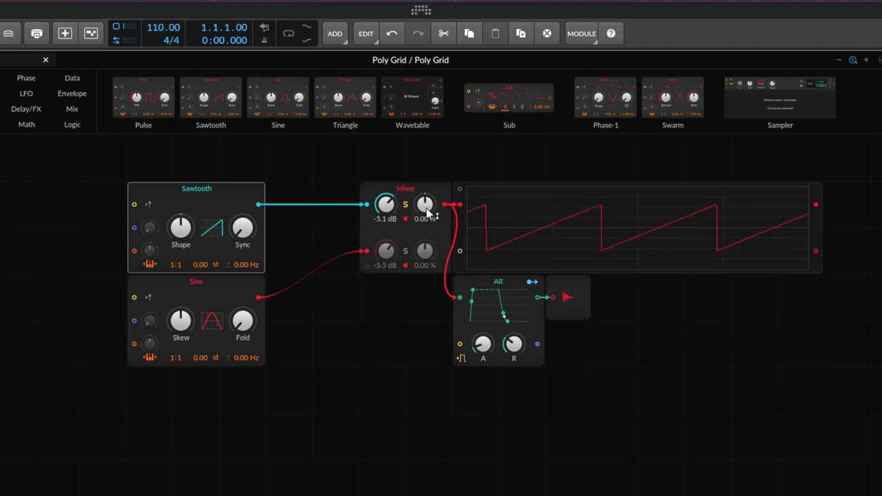
click(406, 204)
click(407, 252)
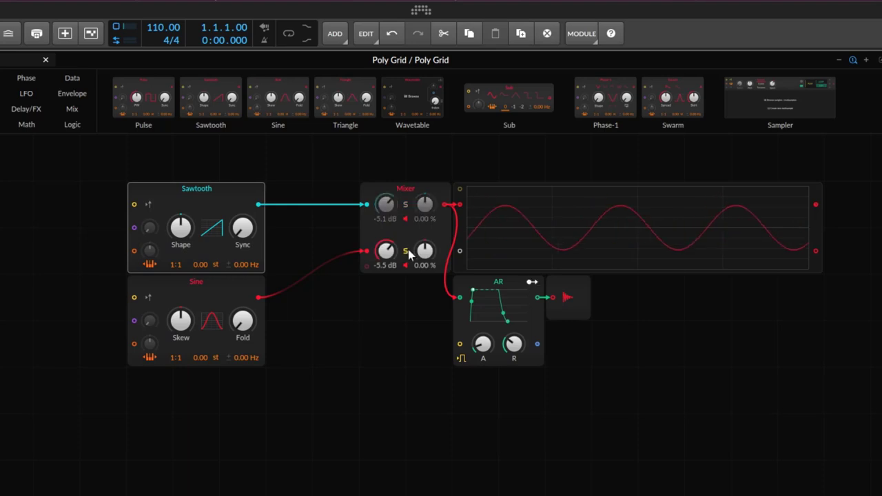
click(406, 252)
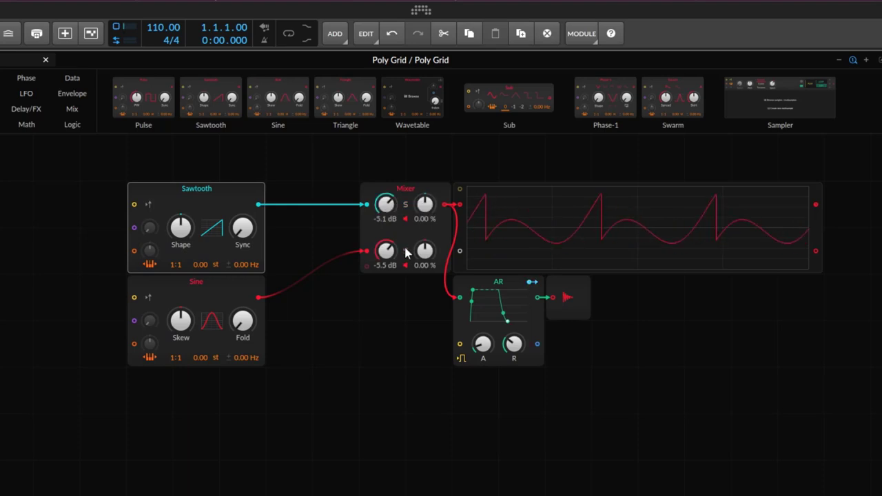
Mute and unmute the Mixer's Sawtooth channel, and solo and unsolo it again
click(406, 218)
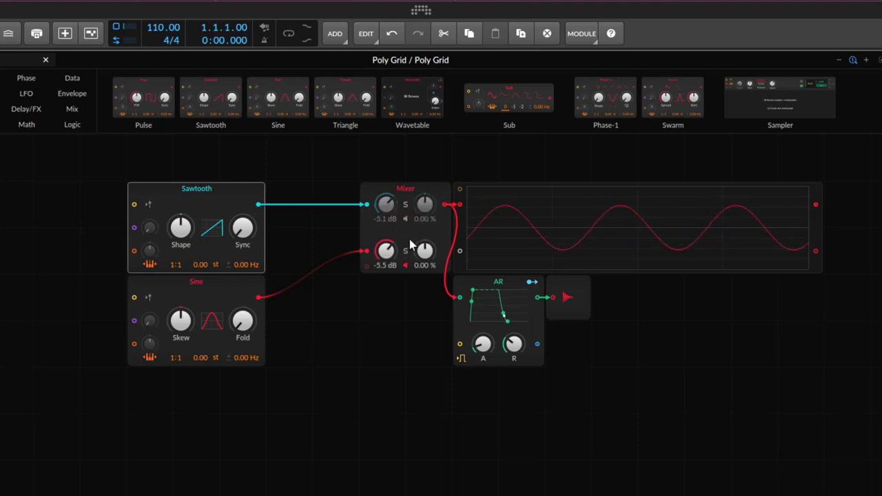
click(405, 219)
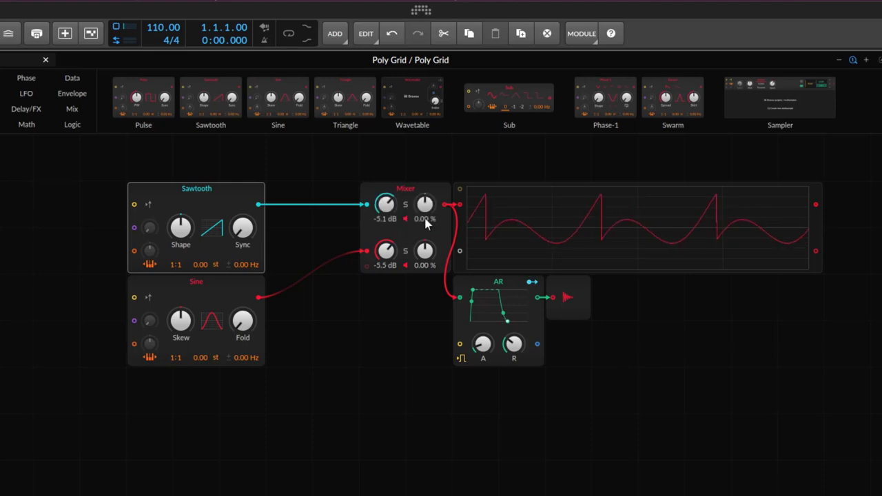
click(404, 206)
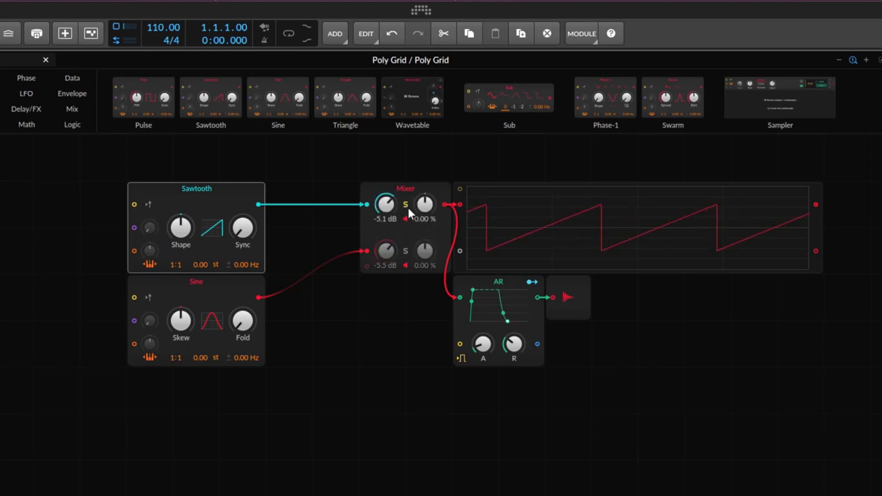
click(405, 251)
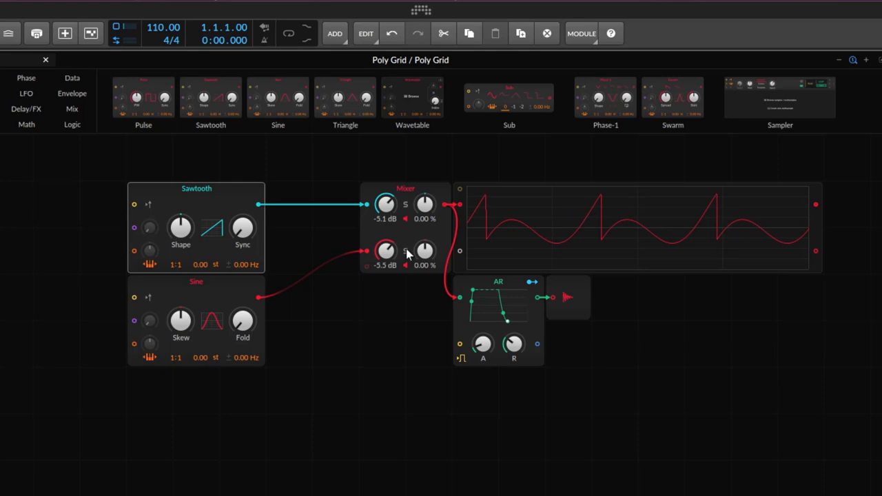
Move the Mixer away from the Oscilloscope and sweep the soloed Sine channel's pan from -100 % towards the right, resetting it to 0.00 %
drag(424, 196, 379, 241)
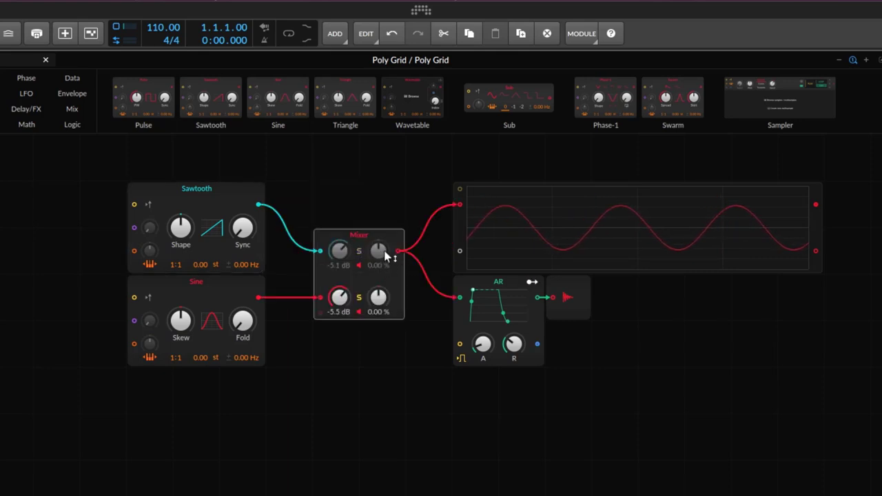
drag(381, 300, 381, 365)
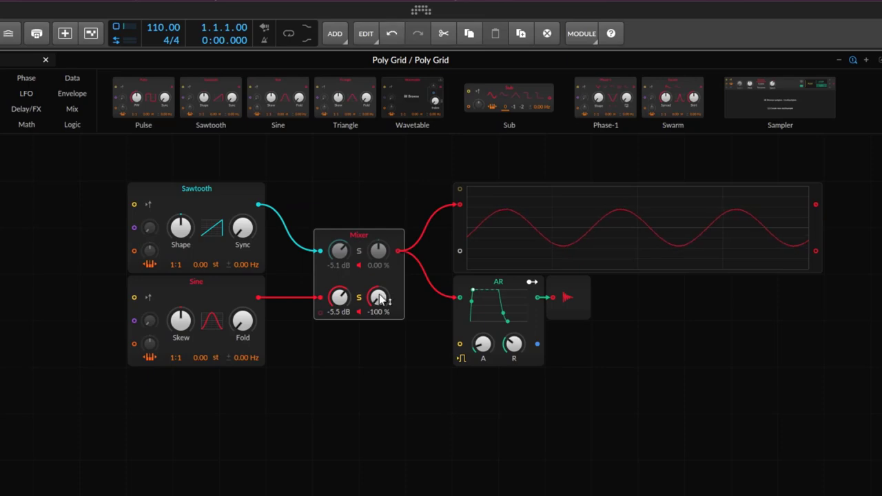
drag(379, 297, 379, 158)
double_click(380, 299)
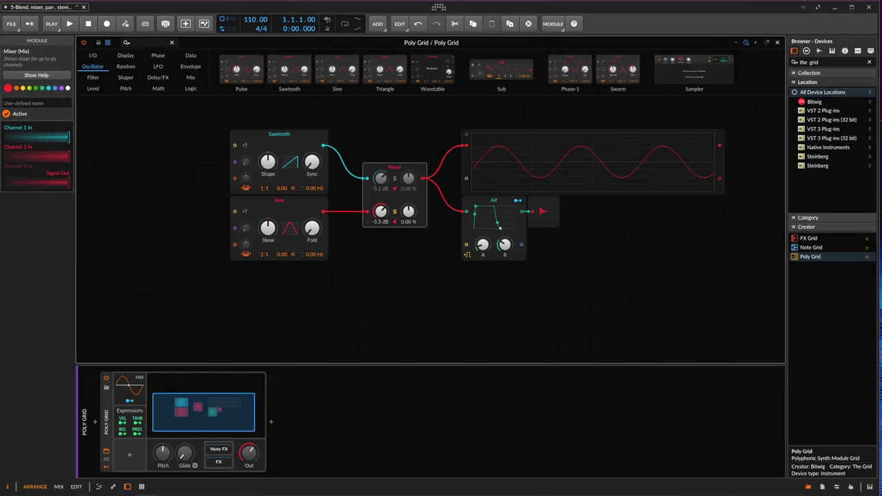
Unsolo the Mixer's Sine channel and insert a Pan module from the Mix category into the Mixer's output connection
click(190, 78)
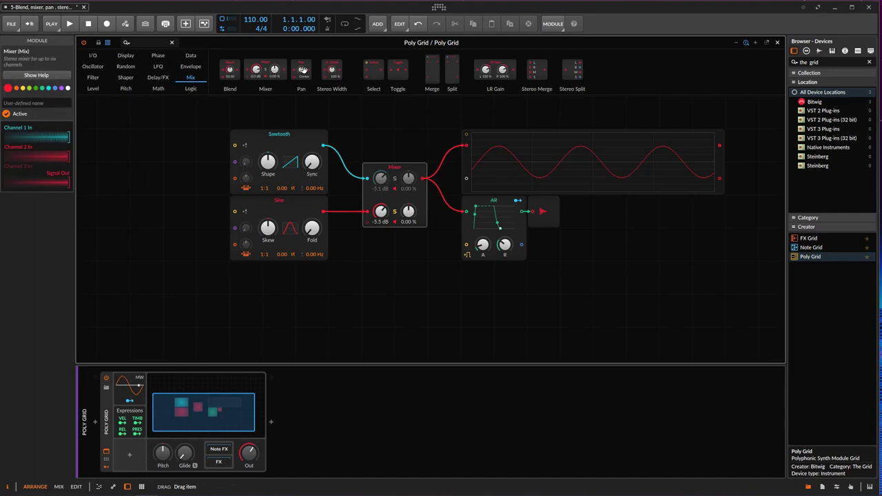
click(395, 213)
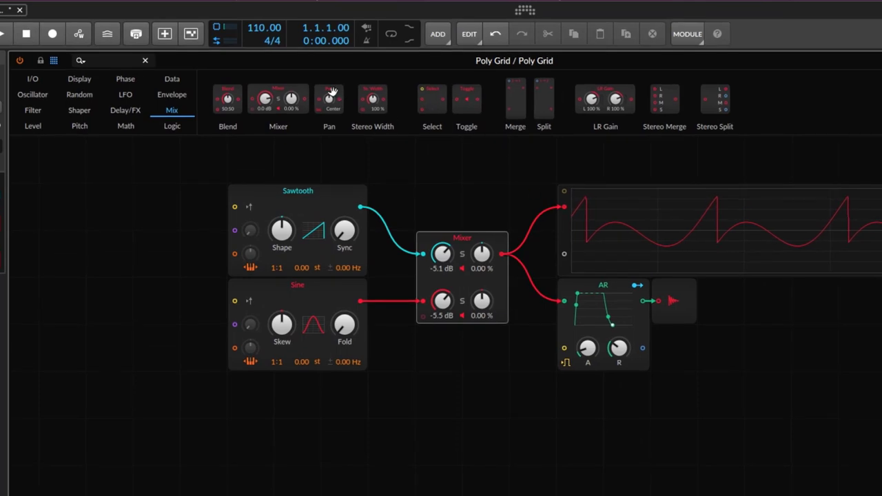
drag(332, 91, 507, 258)
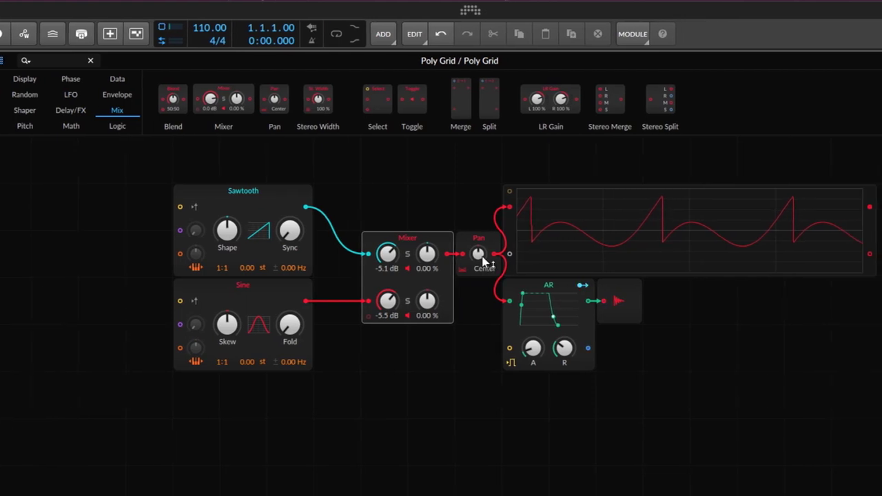
Try the Pan module fully Right, move the Oscilloscope up out of the way, and reset the pan to Center
drag(478, 255, 478, 200)
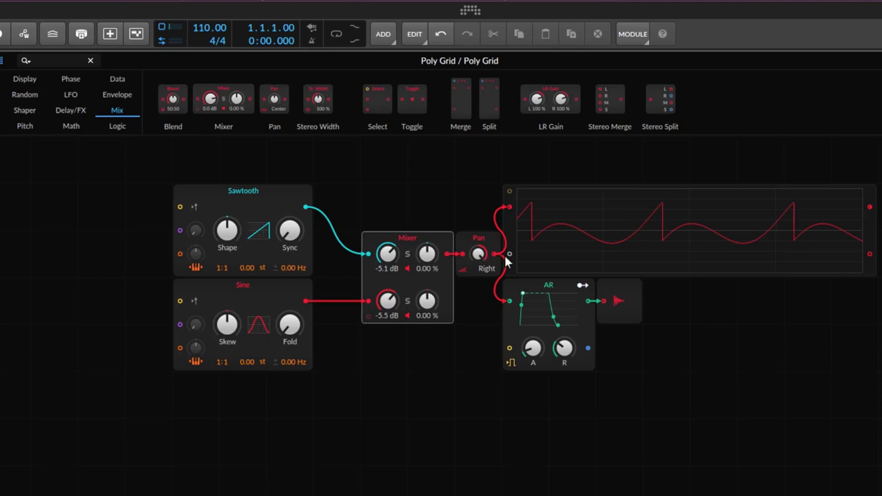
drag(508, 226, 557, 175)
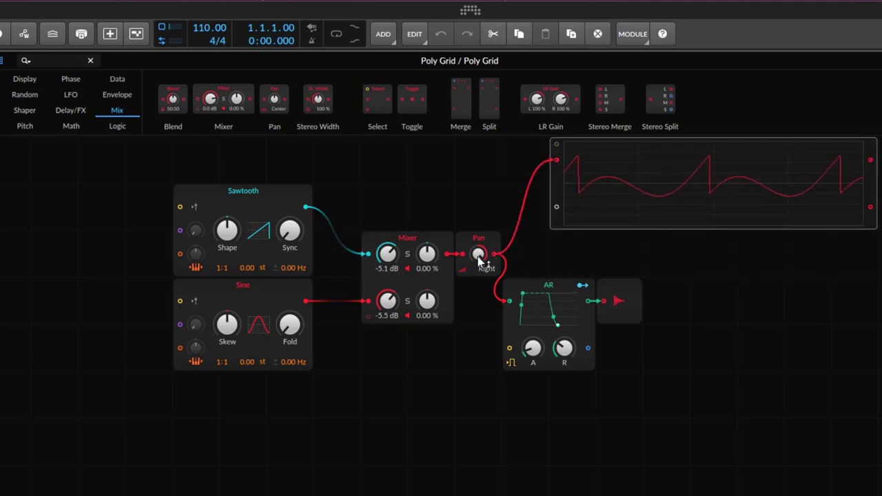
double_click(478, 257)
click(475, 232)
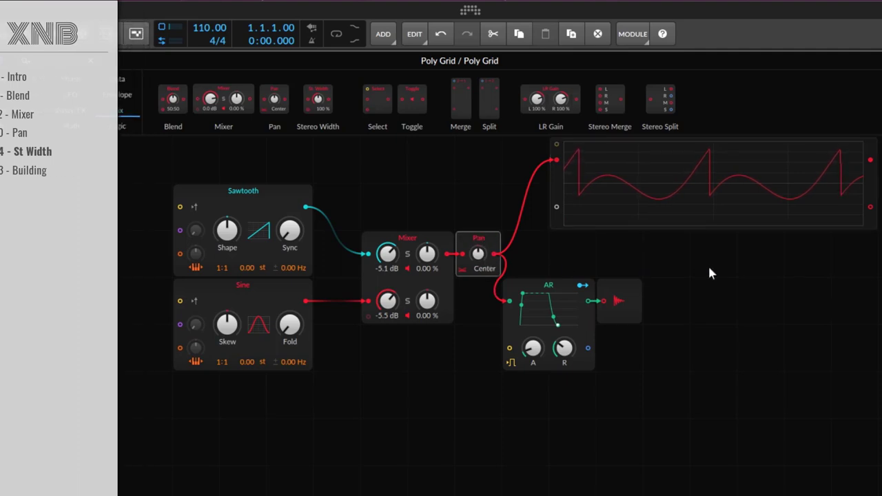
Rearrange the Mixer, Pan, AR envelope and output modules to free one slot between Pan and AR, keeping Pan connected to AR
drag(520, 295, 594, 297)
drag(382, 211, 474, 304)
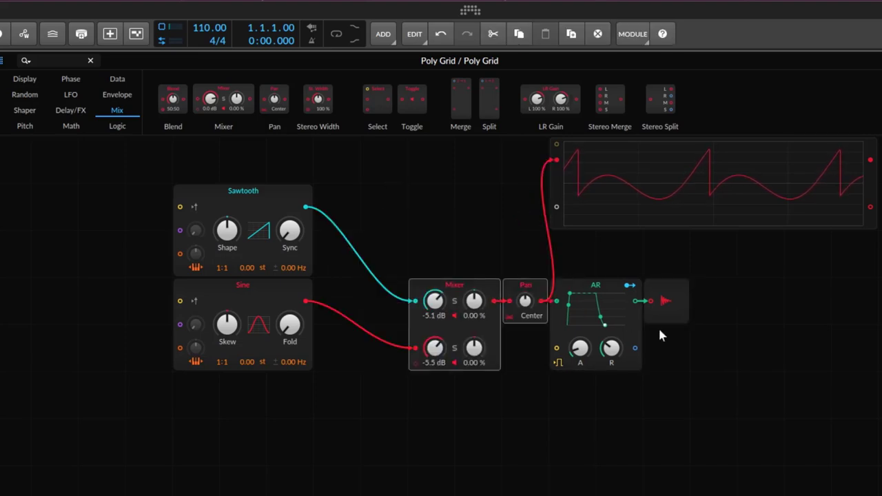
scroll(658, 326, up, 1)
drag(588, 319, 709, 364)
drag(586, 336, 680, 339)
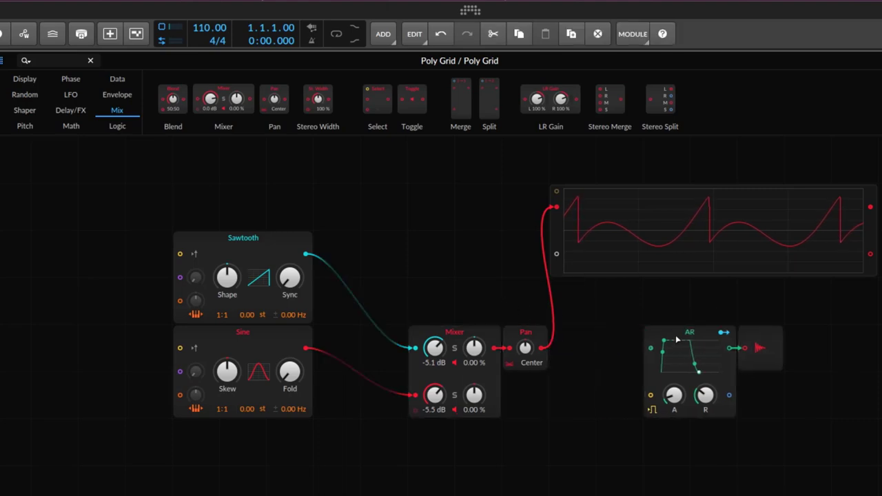
key(Left)
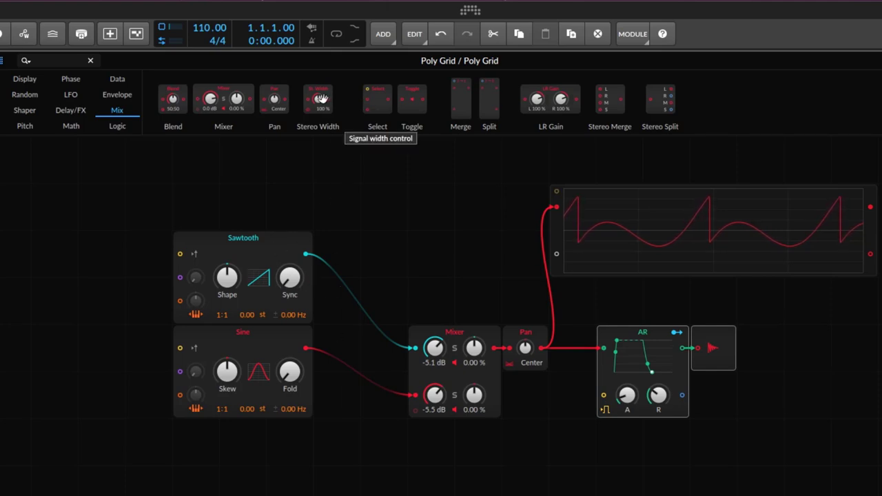
Insert a Stereo Width module between Pan and AR, and delete the Oscilloscope
mouse_move(321, 98)
mouse_down()
mouse_move(475, 252)
mouse_move(544, 351)
mouse_up()
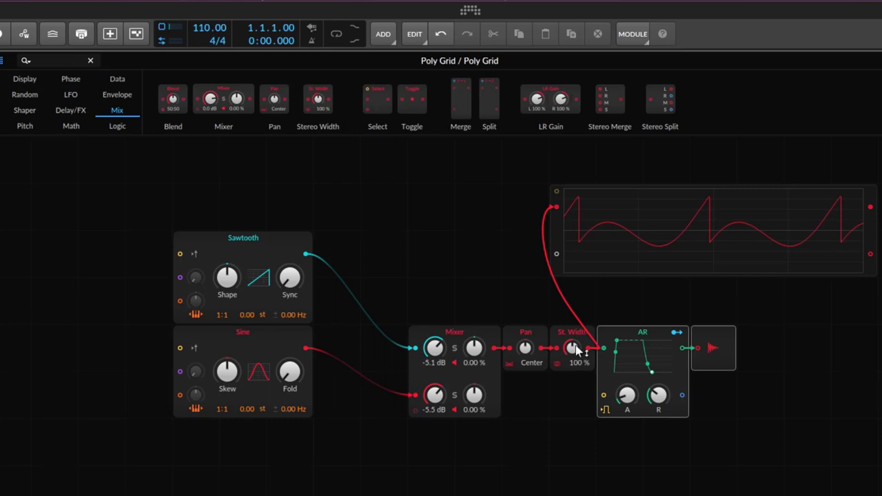
drag(558, 221, 496, 223)
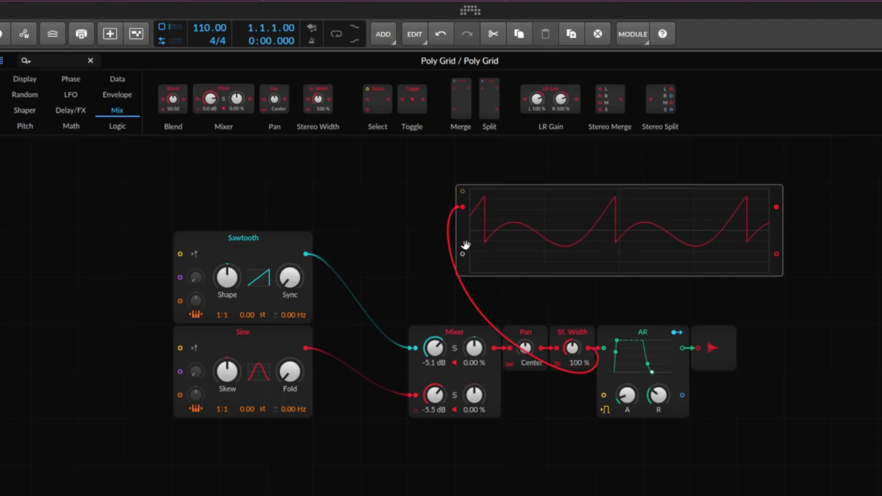
key(Delete)
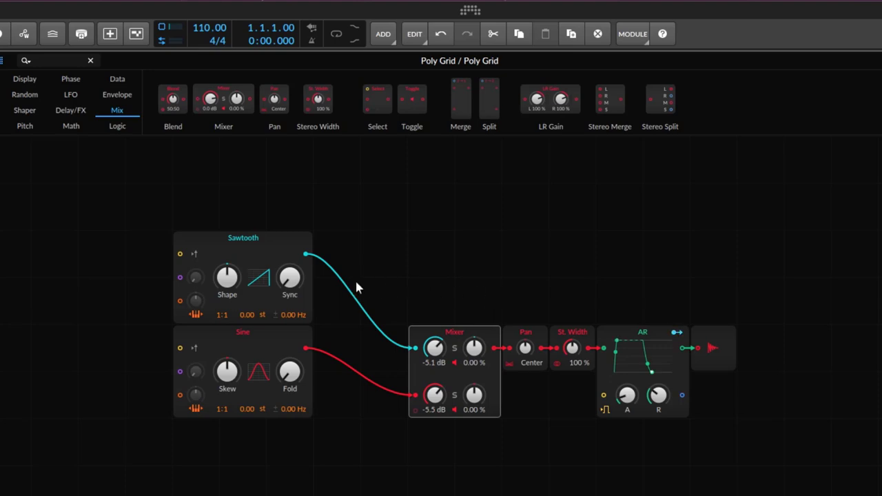
Try turning the Stereo Width amount and reset it to 100 %
drag(571, 347, 573, 350)
drag(571, 355, 567, 377)
double_click(574, 356)
click(558, 364)
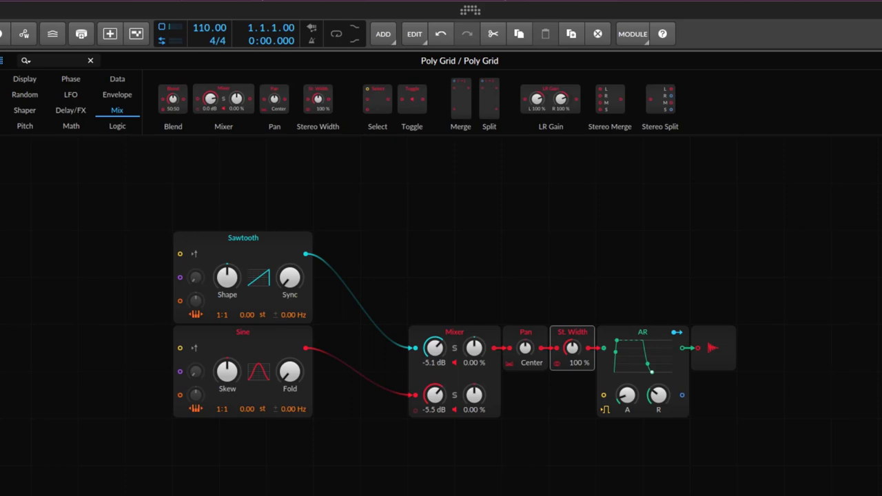
Search the device browser for "imager", add Ozone Imager after the Poly Grid, and position its window above the modules
key(ctrl+c)
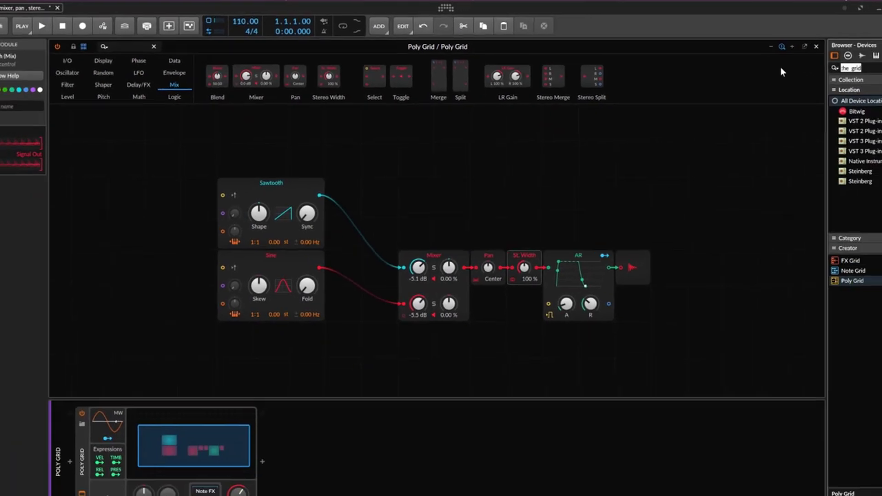
text(imgae)
key(BackSpace)
key(BackSpace)
key(BackSpace)
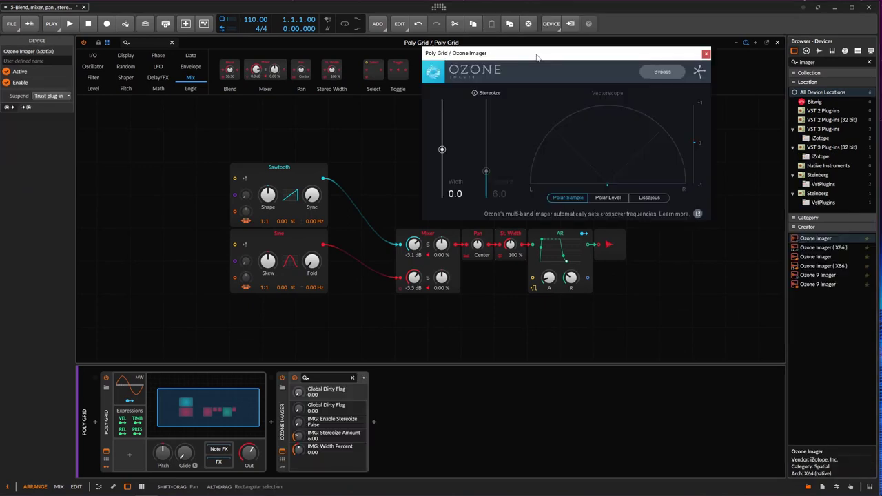
mouse_move(547, 57)
mouse_down()
mouse_move(556, 53)
mouse_move(541, 55)
mouse_up()
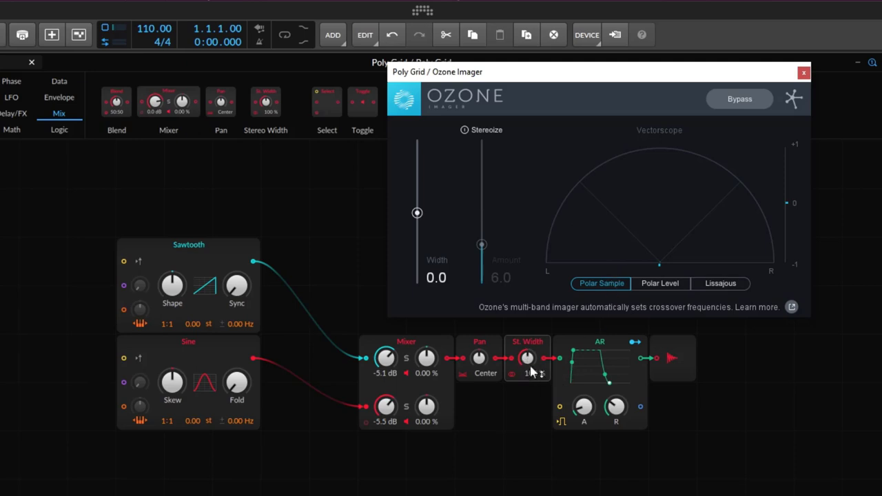
Try a stereo detune of 0.19 Hz on the Sine oscillator and undo it
click(536, 344)
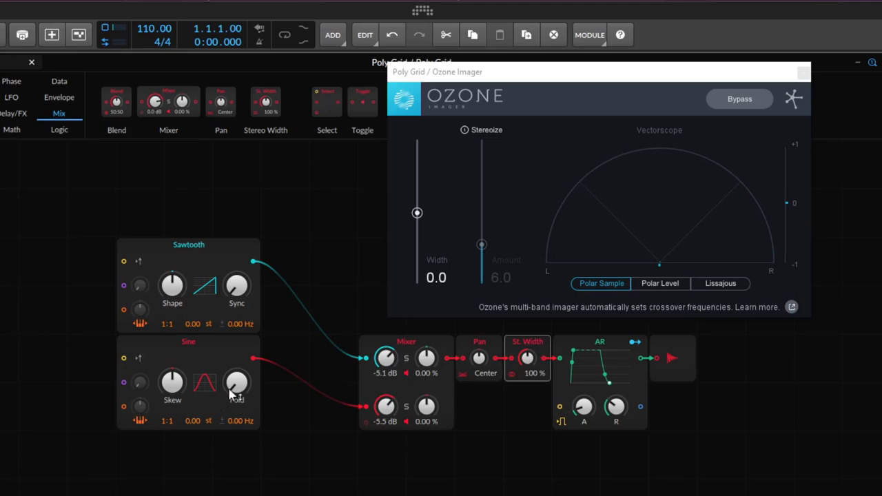
drag(240, 422, 240, 423)
key(ctrl+z)
key(ctrl+shift+z)
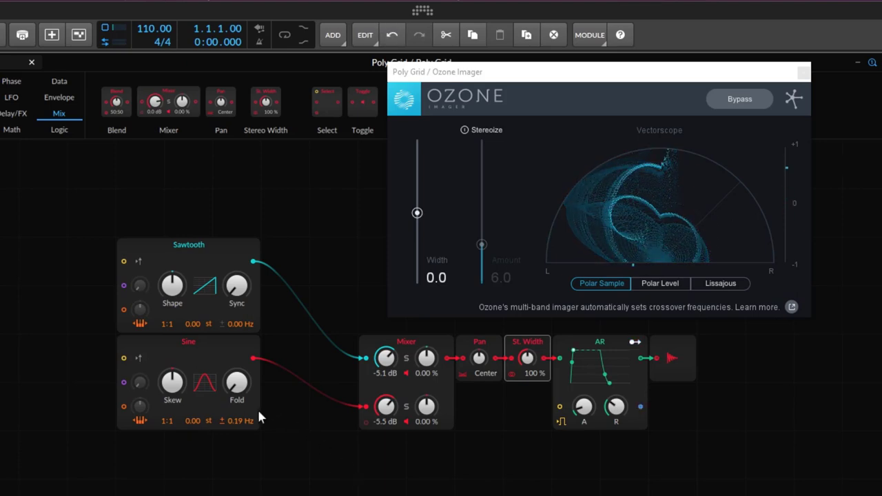
key(ctrl+z)
Set the stereo detune of both the Sine and the Sawtooth oscillators to 0.05 Hz
mouse_move(236, 421)
mouse_down()
mouse_move(237, 445)
mouse_move(236, 431)
mouse_up()
click(224, 354)
drag(245, 427, 245, 444)
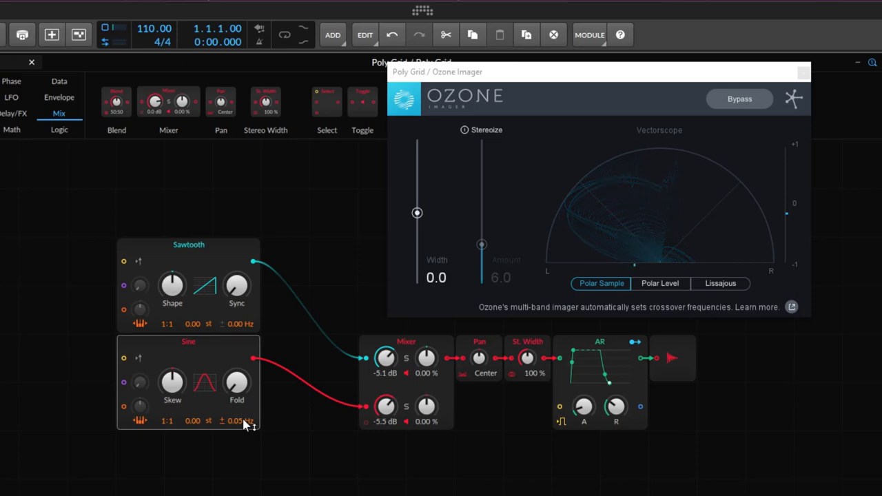
drag(241, 325, 238, 331)
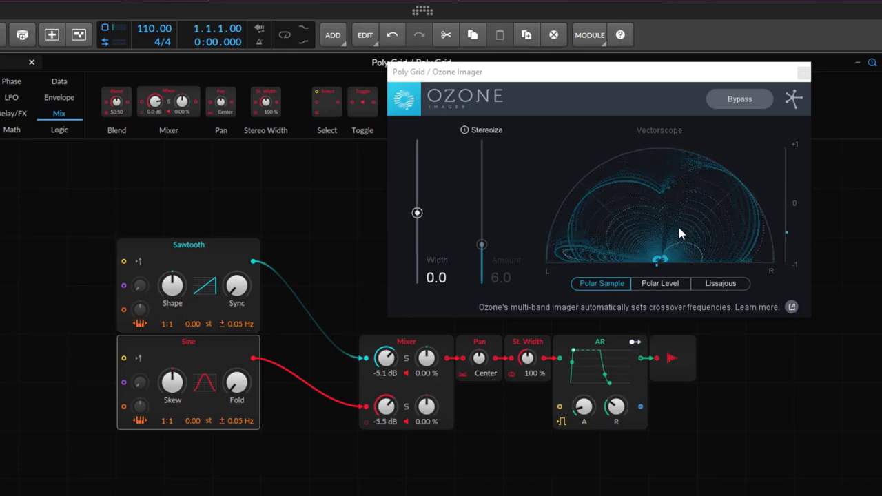
Try narrower Stereo Width amounts down to and around 96.0 %, reset to 100 %, and widen the signal to 197 %
click(528, 358)
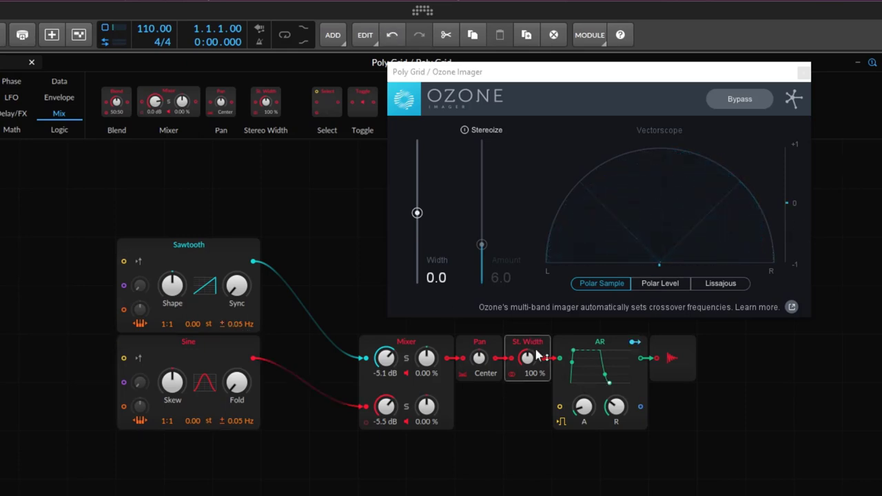
drag(528, 357, 537, 400)
mouse_move(528, 364)
mouse_down()
mouse_move(528, 302)
mouse_move(536, 363)
mouse_up()
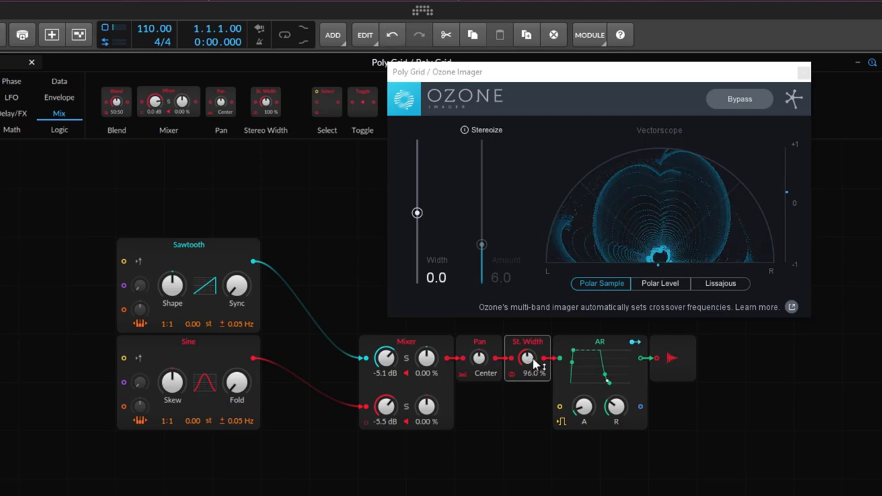
double_click(528, 357)
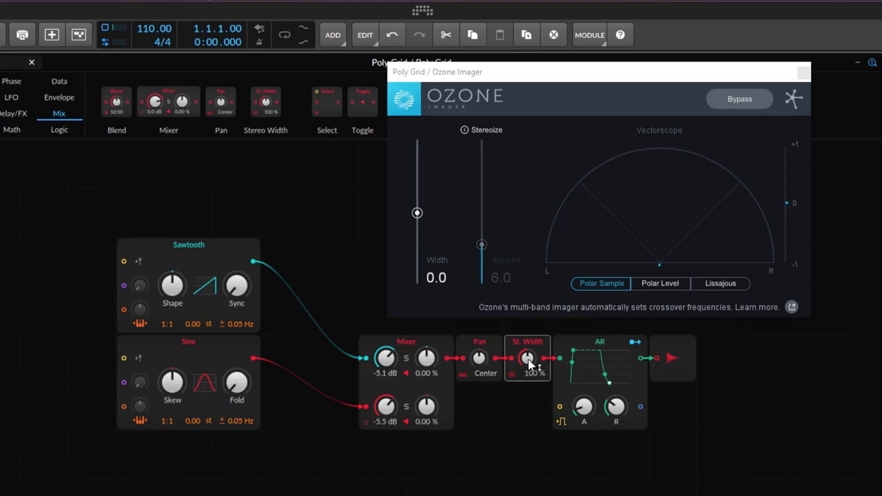
drag(529, 364, 533, 357)
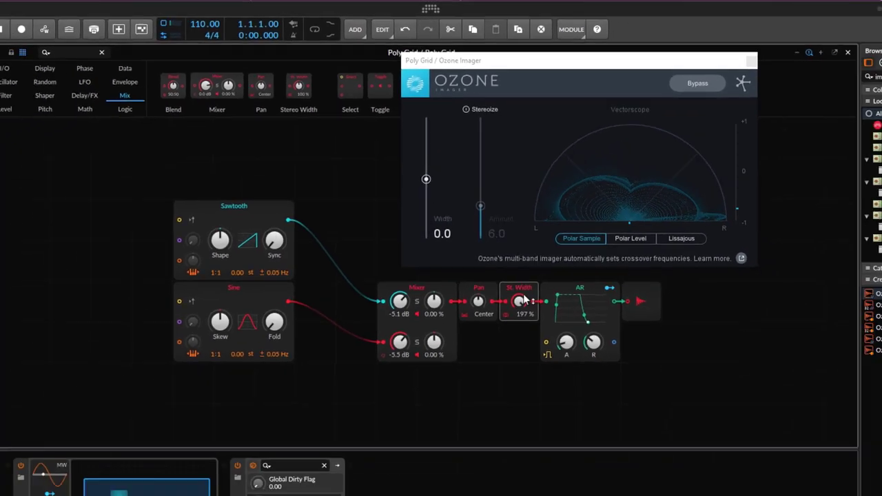
Reset the Stereo Width amount to its default
double_click(516, 307)
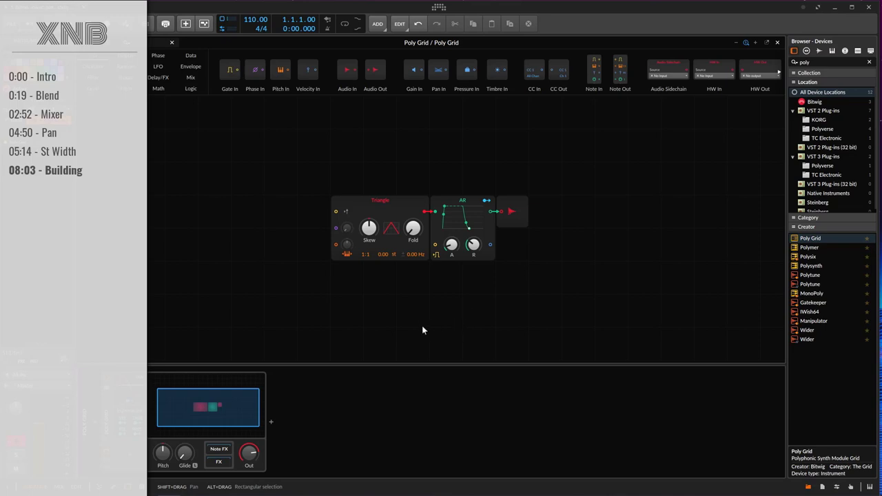
Move the Triangle oscillator away from the AR envelope and replace it with a Sine oscillator feeding the envelope
scroll(401, 329, up, 1)
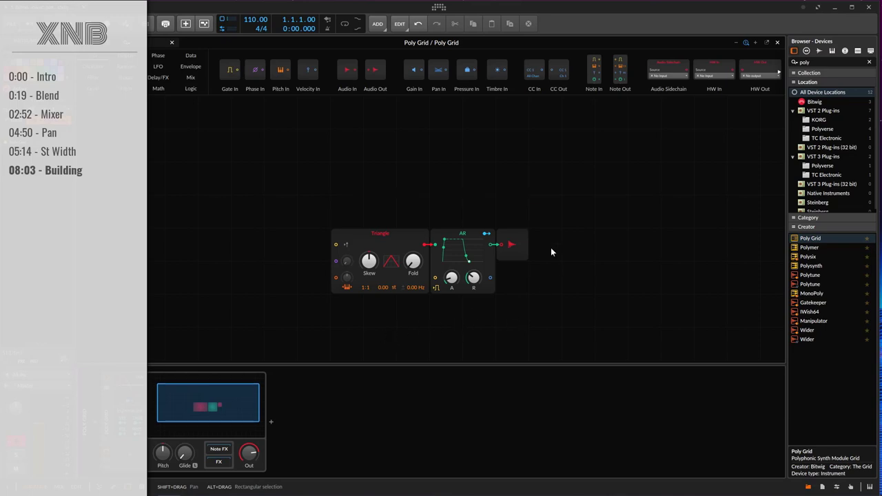
click(191, 77)
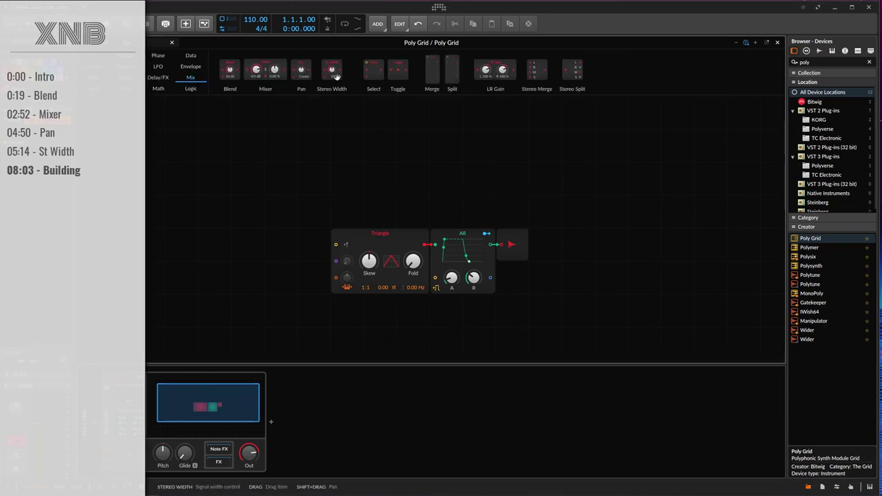
drag(395, 235, 243, 240)
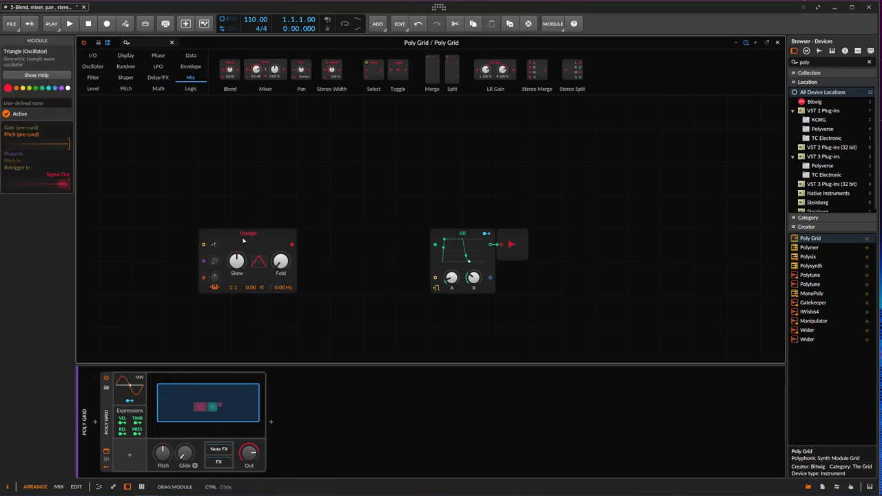
click(93, 66)
drag(352, 69, 241, 244)
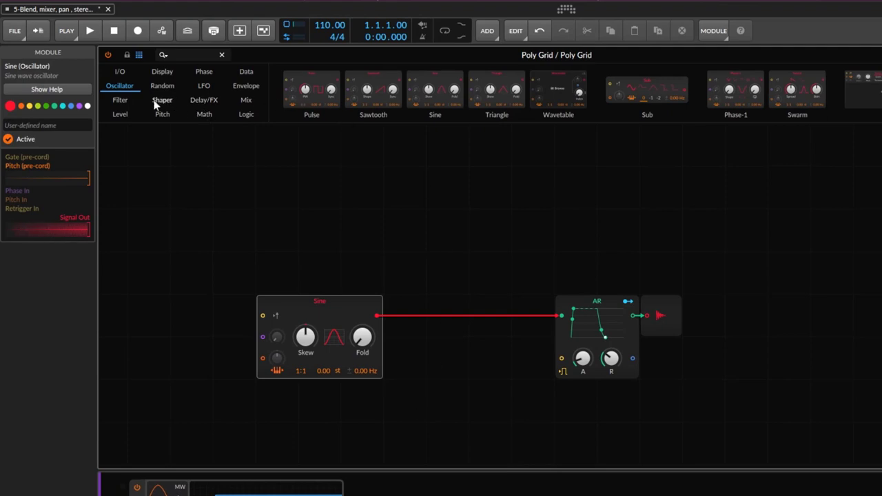
Insert a Low-pass SK filter between the Sine oscillator and the AR envelope, and move the Sine directly beside it
click(120, 100)
drag(403, 160, 561, 317)
drag(358, 307, 401, 303)
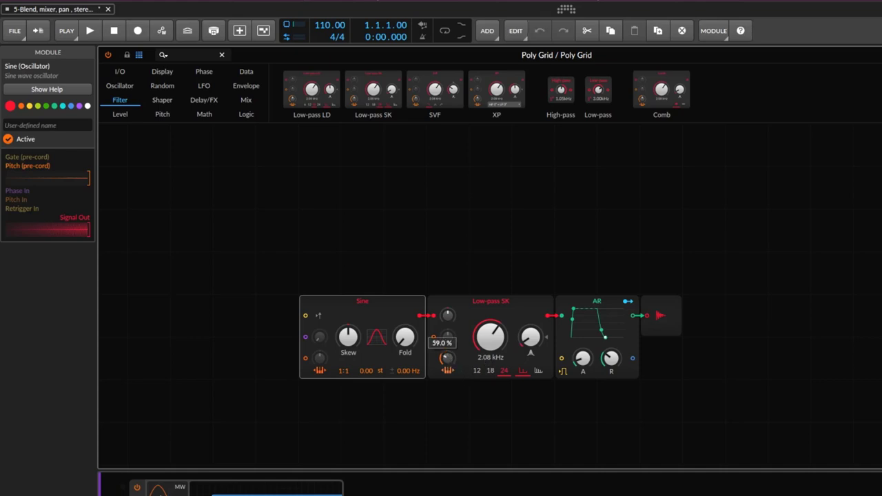
Set the Low-pass SK cutoff to 491 Hz with no key tracking, raise its resonance and slightly adjust the AR attack
drag(499, 365, 499, 396)
drag(530, 337, 530, 317)
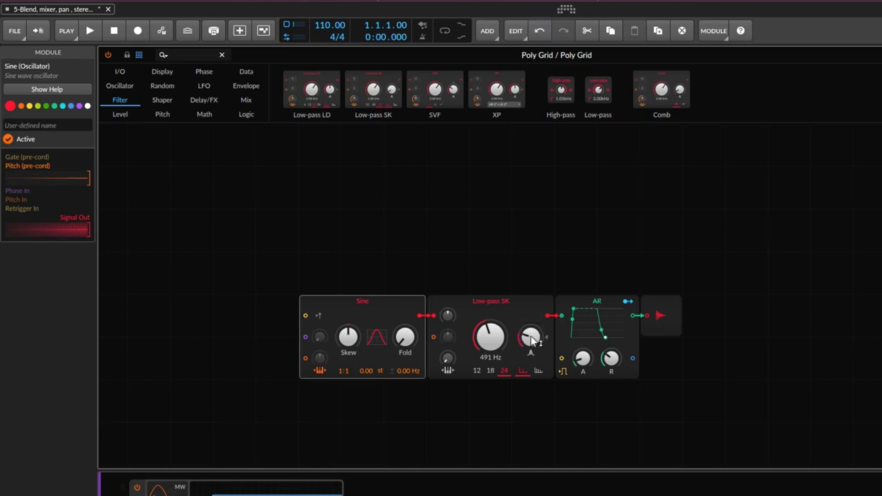
drag(582, 358, 582, 356)
Add two more Sine oscillators stacked above the first one and colour both turquoise
click(123, 86)
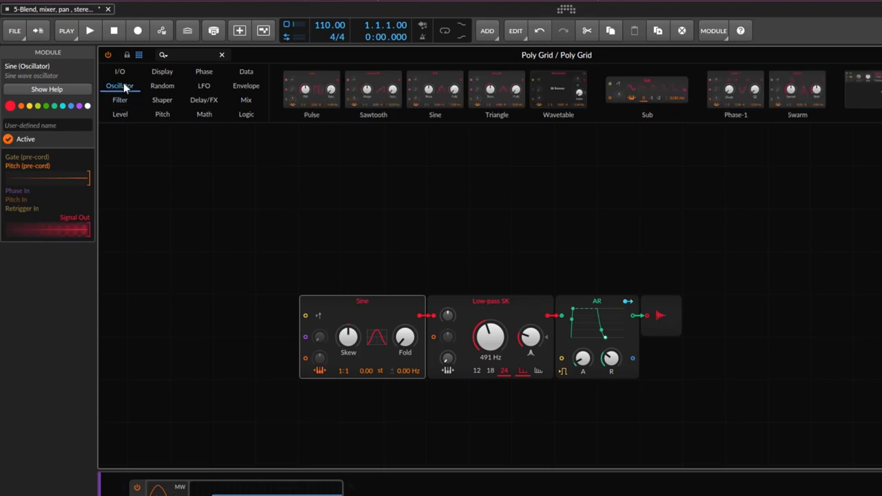
drag(454, 78, 395, 212)
drag(445, 83, 316, 149)
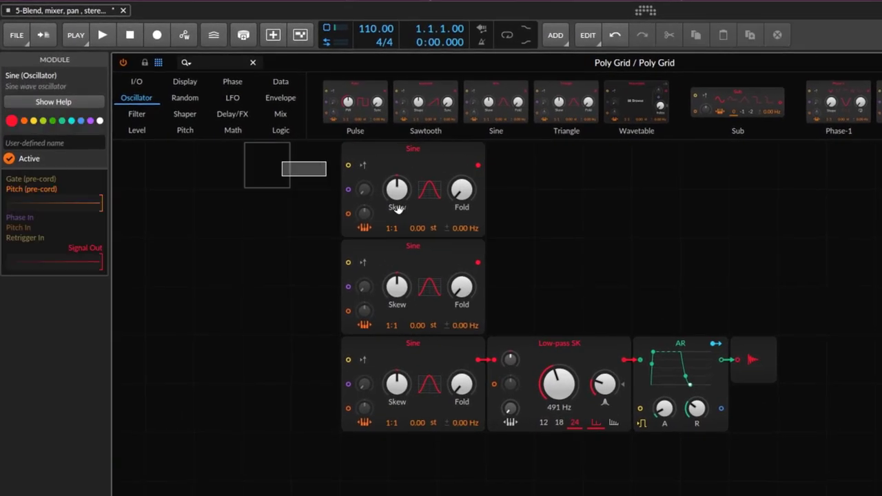
drag(399, 209, 514, 299)
click(71, 122)
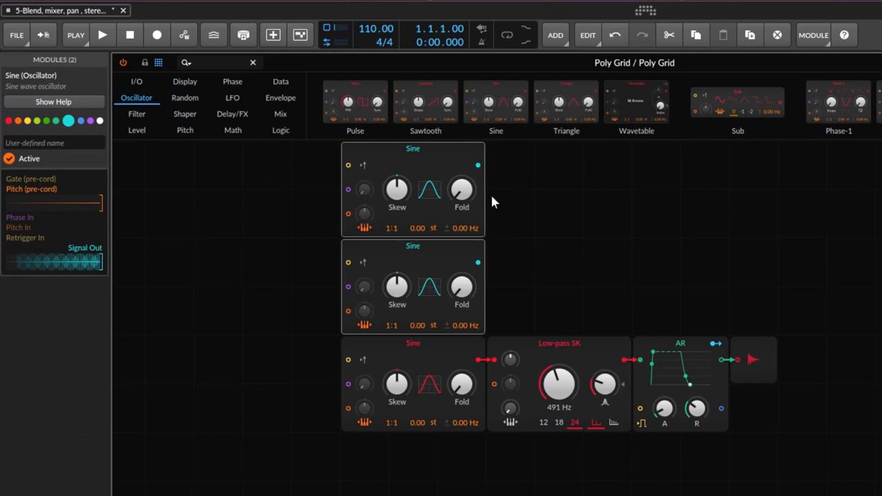
Raise the top Sine's fold and the middle Sine's skew, and set their pitch ratios to 1:3 and 2:1
click(435, 154)
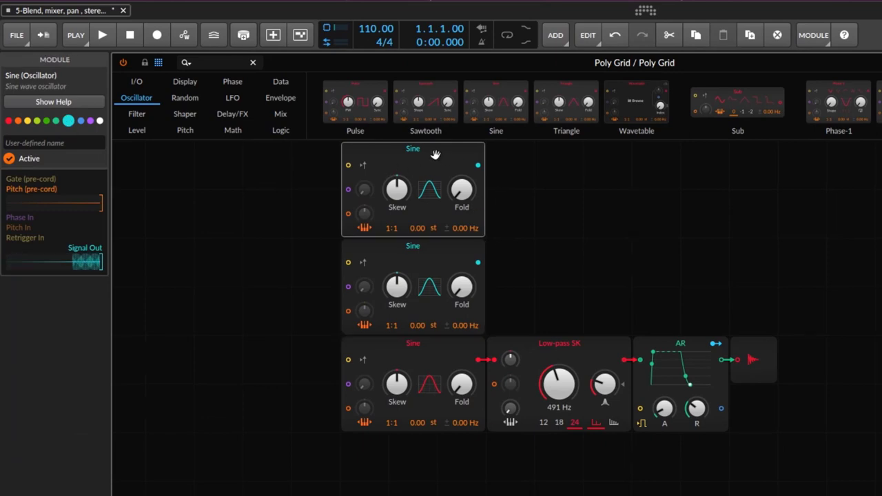
mouse_move(474, 192)
mouse_down()
mouse_move(475, 172)
mouse_move(480, 195)
mouse_up()
drag(398, 288, 399, 274)
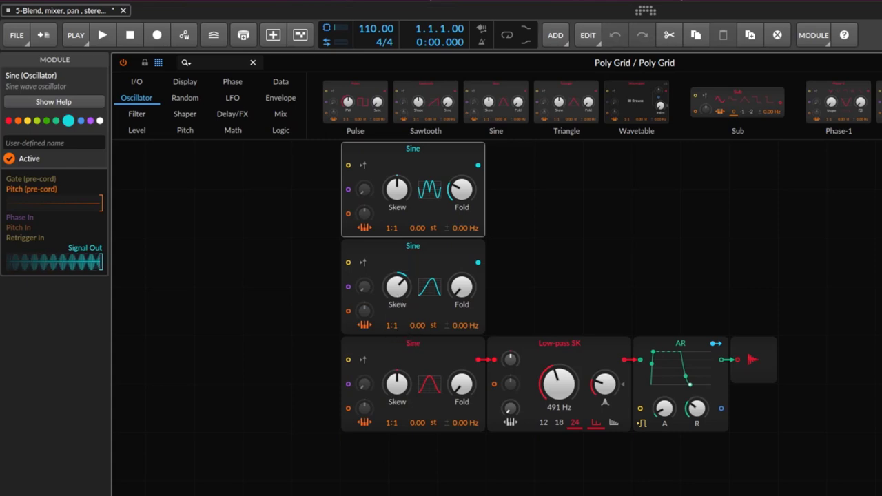
drag(395, 325, 445, 327)
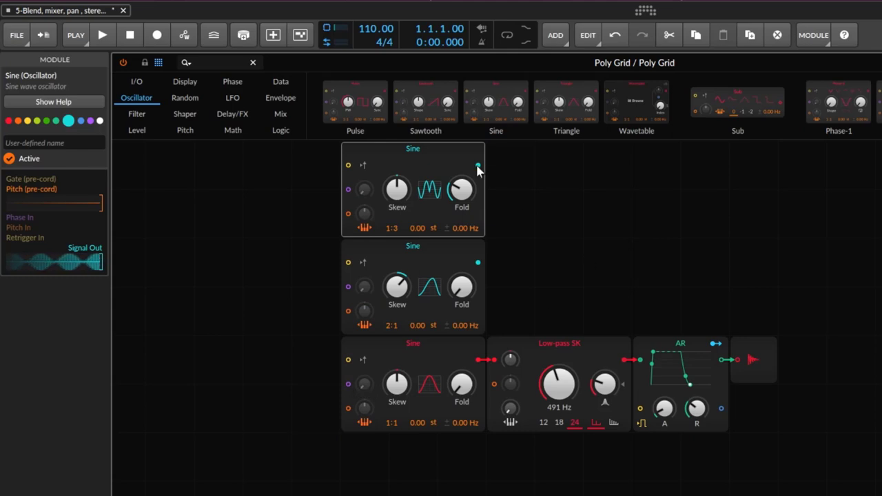
Try patching each upper Sine directly into the bottom Sine's phase input in turn, and remove the connection
drag(478, 166, 349, 385)
drag(479, 262, 349, 385)
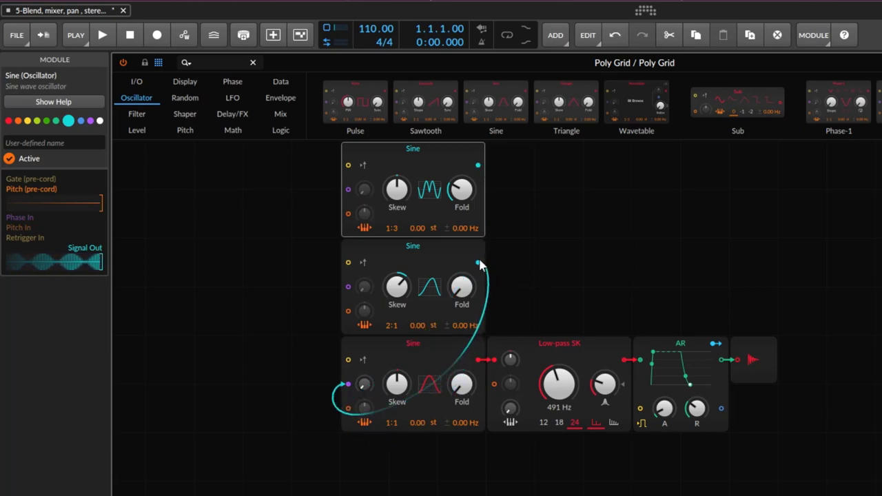
drag(479, 166, 353, 388)
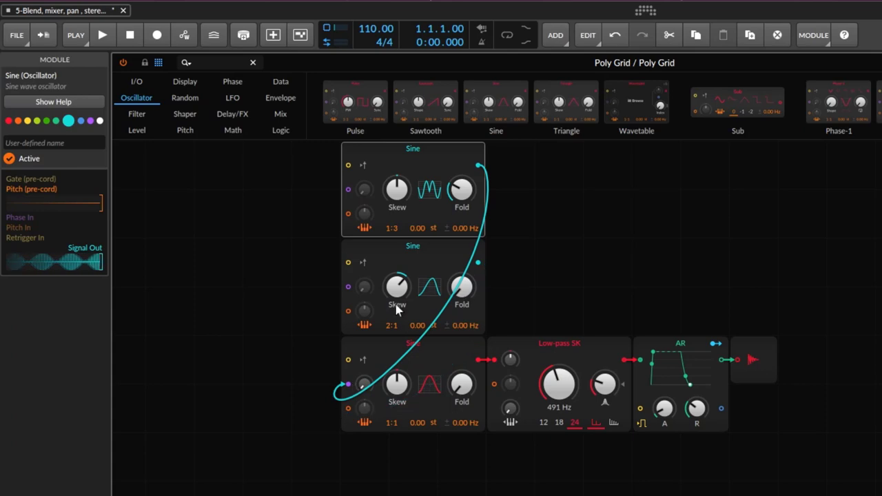
drag(348, 390, 403, 367)
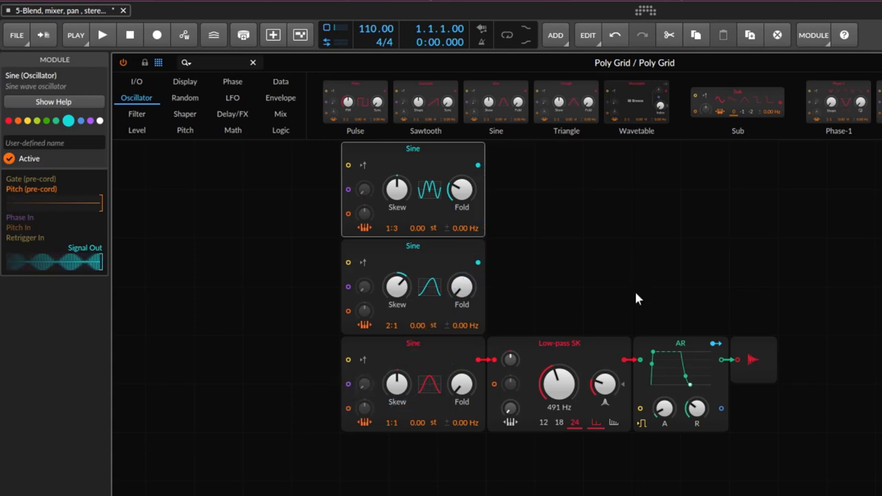
Add a Blend module and connect the top Sine to its first input and the middle Sine to its second
scroll(635, 324, up, 3)
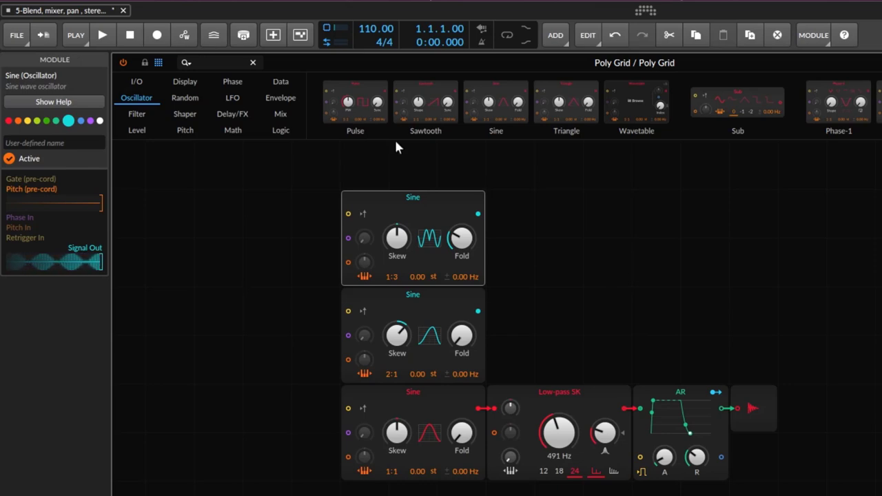
click(292, 116)
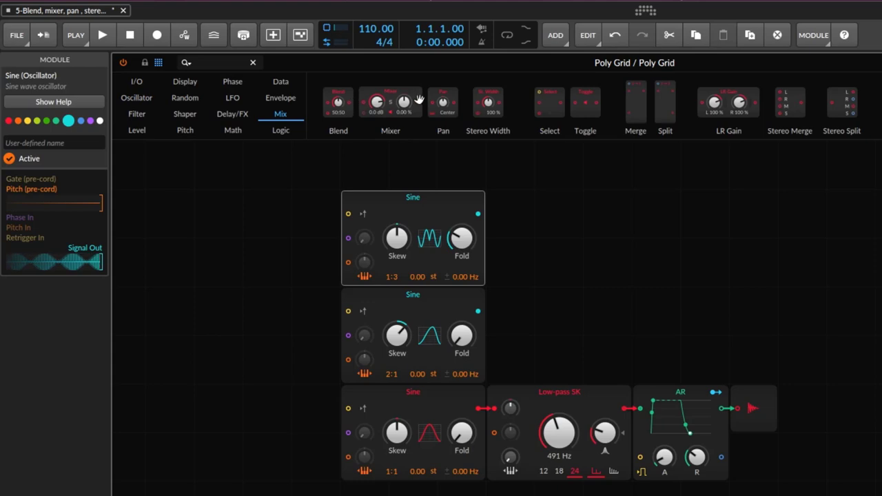
mouse_move(338, 103)
mouse_down()
mouse_move(463, 167)
mouse_move(605, 262)
mouse_move(297, 417)
mouse_move(339, 448)
mouse_move(621, 252)
mouse_move(572, 252)
mouse_up()
drag(479, 214, 543, 262)
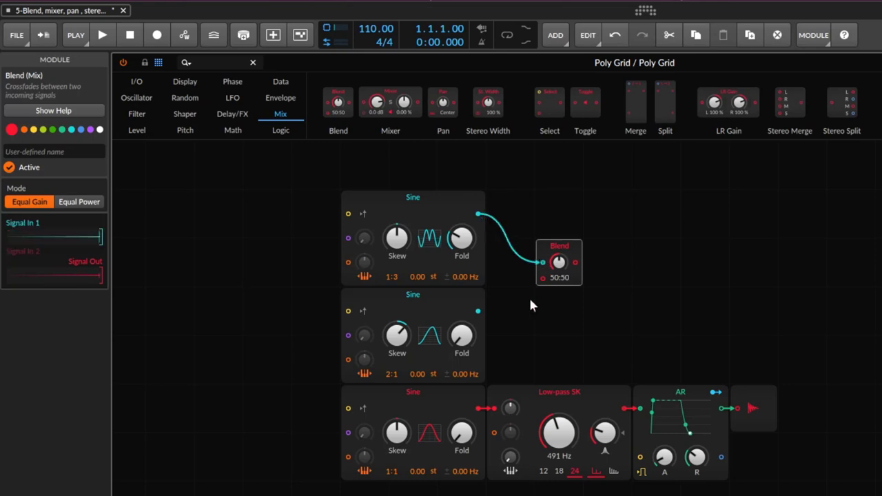
drag(479, 312, 542, 278)
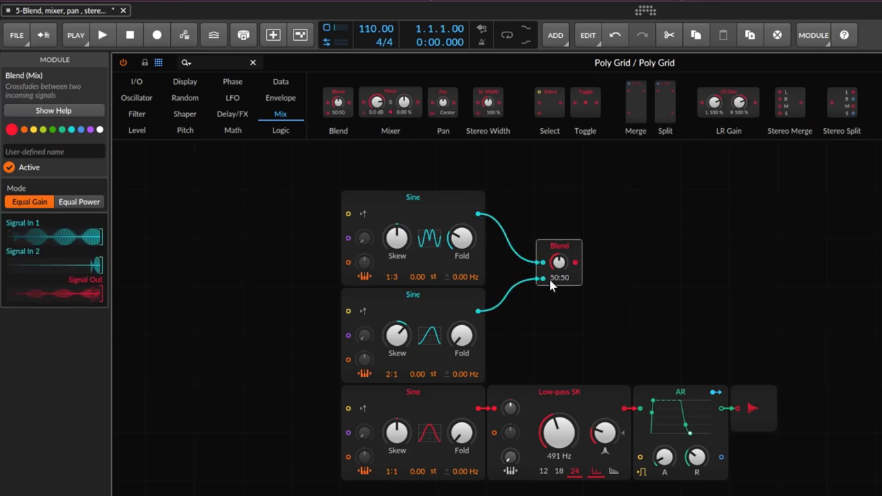
Add an Oscilloscope beside the Blend module, widen it and feed it the Blend output
click(184, 81)
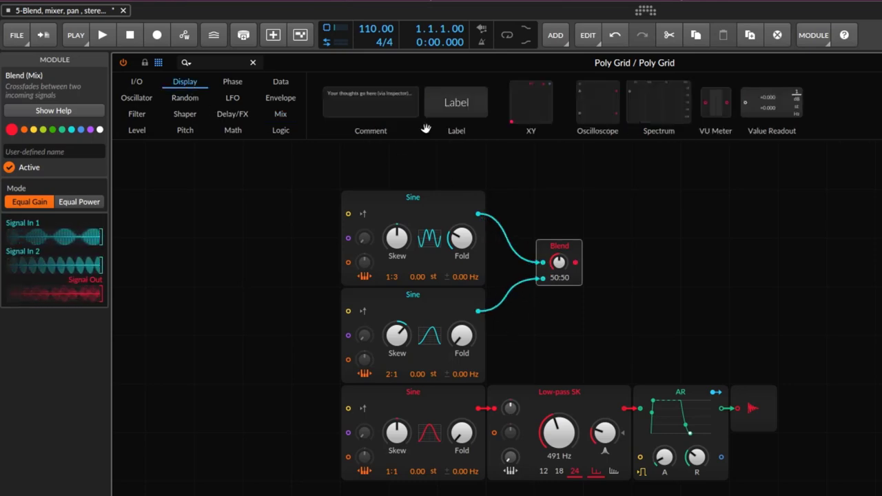
drag(531, 107, 666, 273)
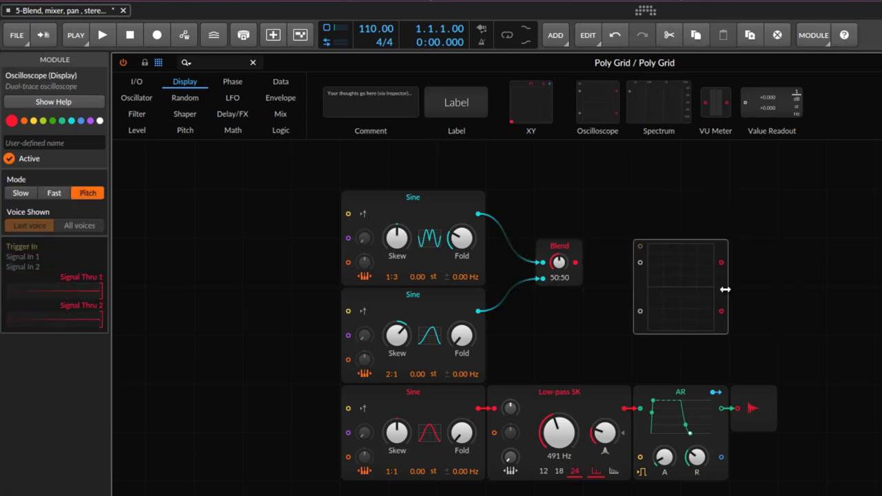
drag(727, 288, 820, 288)
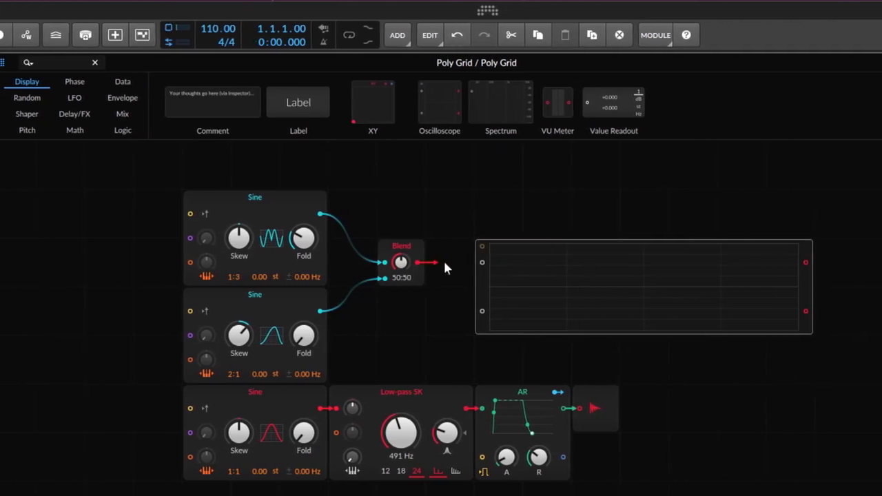
drag(483, 263, 484, 262)
Compare both Sine signals on the oscilloscope by turning Blend fully to In 2, and delete the oscilloscope
mouse_move(399, 262)
mouse_down()
mouse_move(400, 237)
mouse_move(400, 276)
mouse_move(399, 207)
mouse_up()
click(268, 213)
click(270, 299)
drag(247, 347, 252, 347)
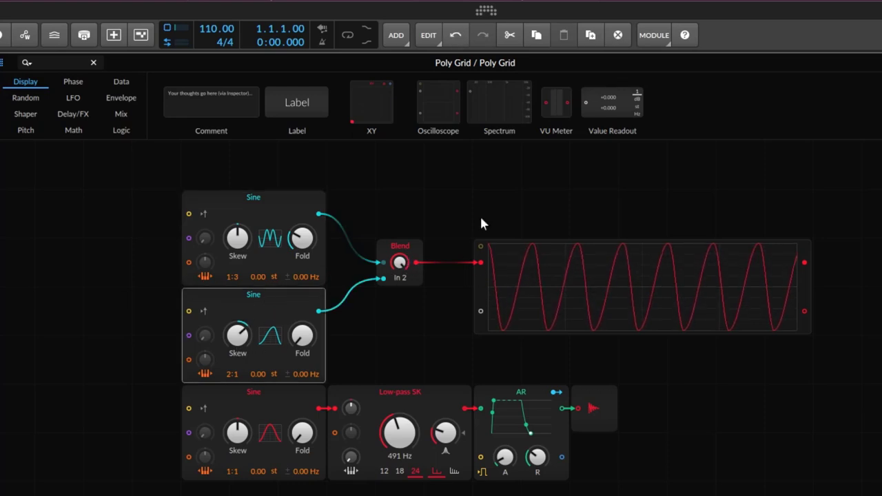
click(624, 327)
key(Delete)
Move the Blend module beside the bottom Sine and connect its output to that Sine's phase input
drag(399, 245, 156, 443)
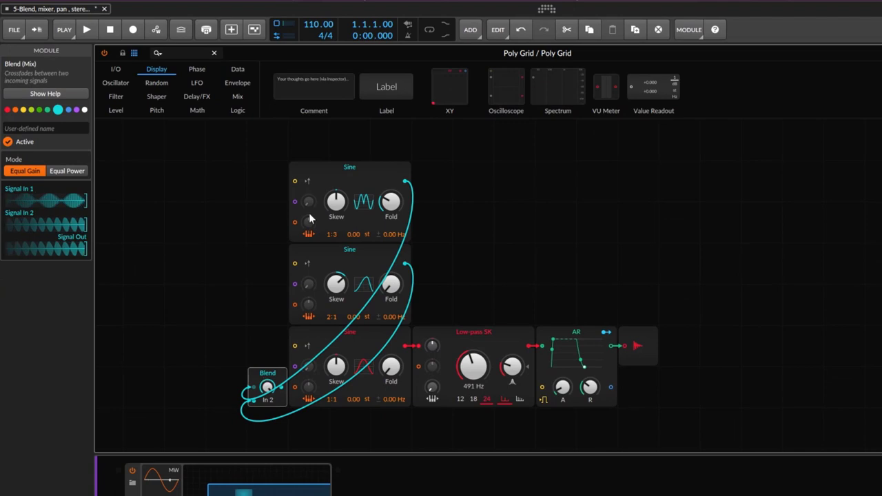
drag(266, 386, 296, 367)
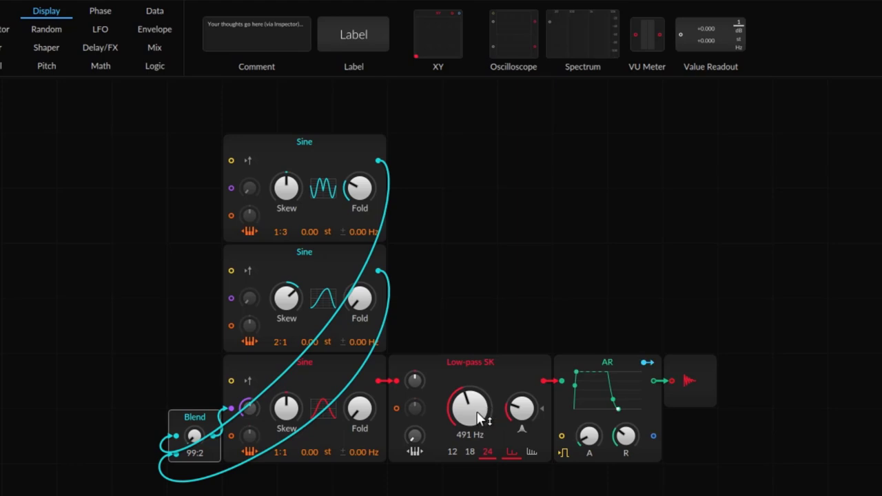
Set the low-pass cutoff to 2.08 kHz and audition the two modulating Sines at Blend settings In 1 and 64:36
drag(472, 406, 473, 369)
drag(467, 415, 467, 436)
click(327, 155)
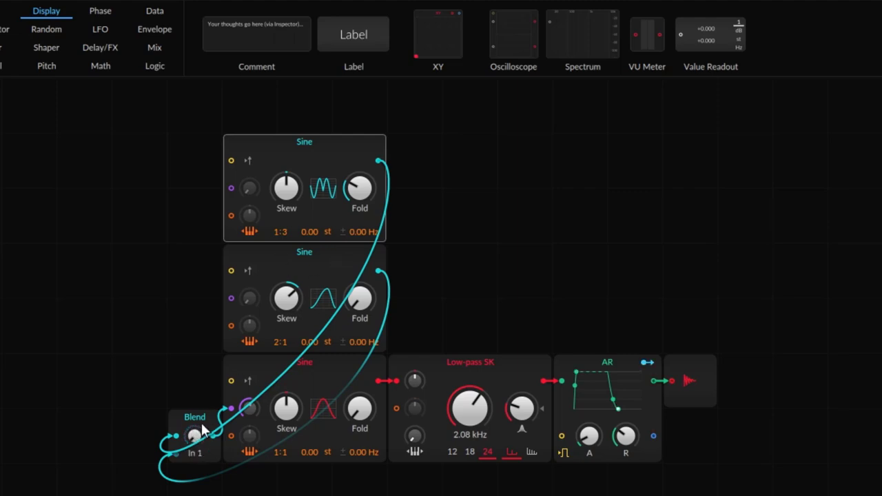
click(326, 265)
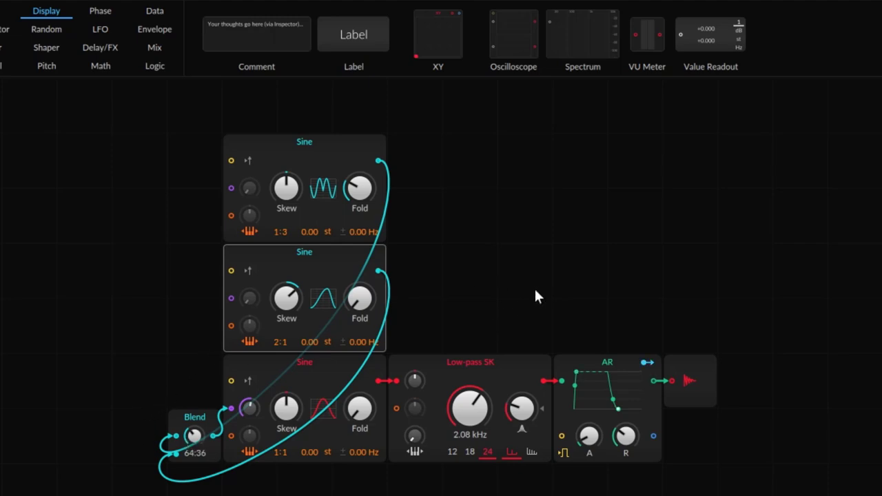
Add a Steps sequencer above the Blend module and assign its modulation to the Blend amount
click(158, 10)
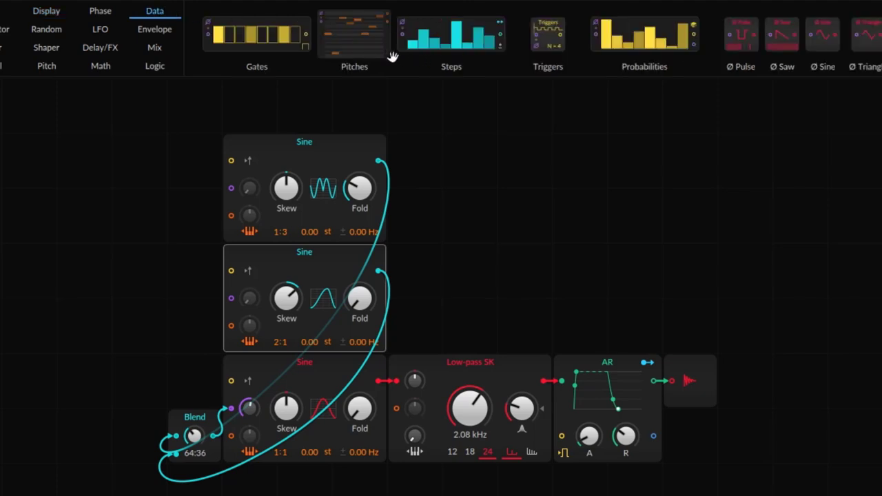
drag(403, 48, 80, 359)
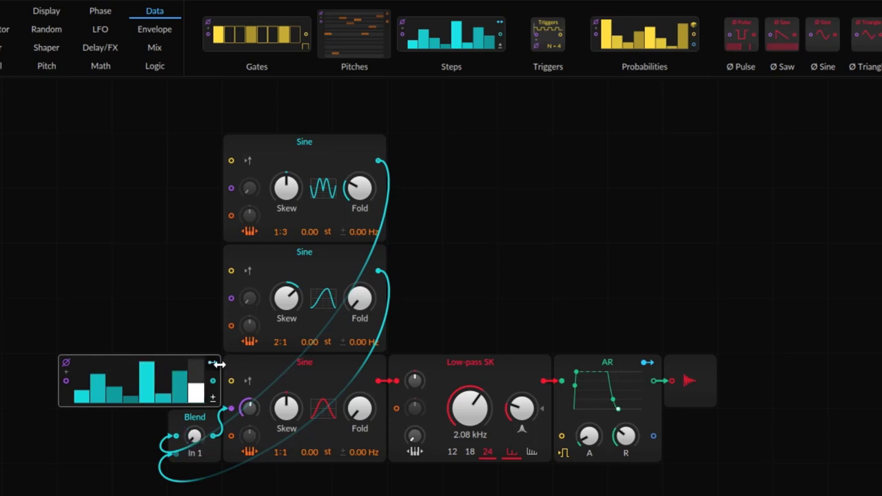
drag(213, 361, 195, 418)
click(195, 423)
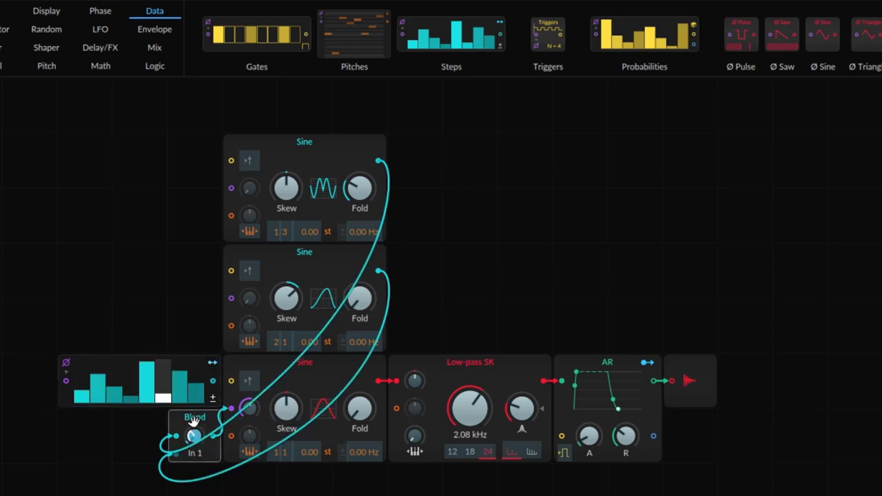
Set the Steps module's modulation amount on Blend to +1.000
click(61, 404)
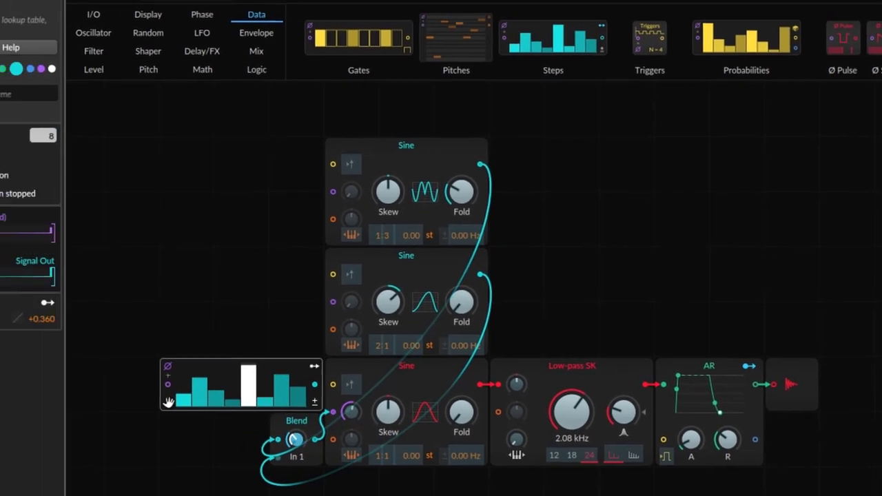
double_click(109, 321)
text(1)
key(Return)
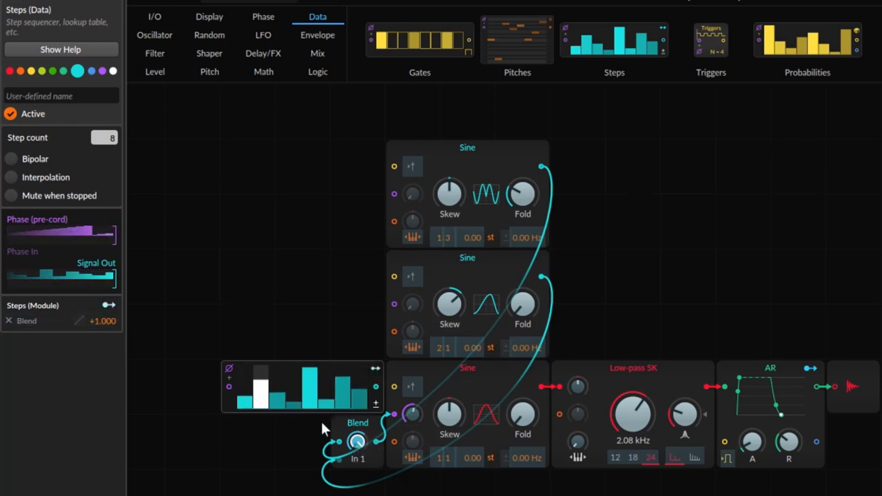
Redraw the Steps pattern, raising the fourth step and lowering the third and fifth steps
click(249, 402)
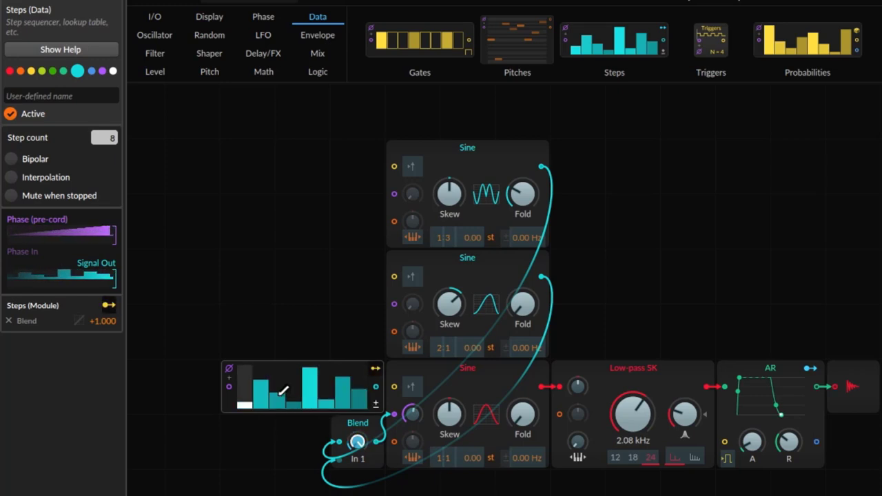
mouse_move(278, 395)
mouse_down()
mouse_move(306, 381)
mouse_move(312, 390)
mouse_move(315, 377)
mouse_move(291, 397)
mouse_move(299, 379)
mouse_move(281, 407)
mouse_move(284, 398)
mouse_move(320, 393)
mouse_move(312, 392)
mouse_move(310, 404)
mouse_move(323, 406)
mouse_move(348, 399)
mouse_move(342, 391)
mouse_move(374, 399)
mouse_move(362, 387)
mouse_move(329, 403)
mouse_up()
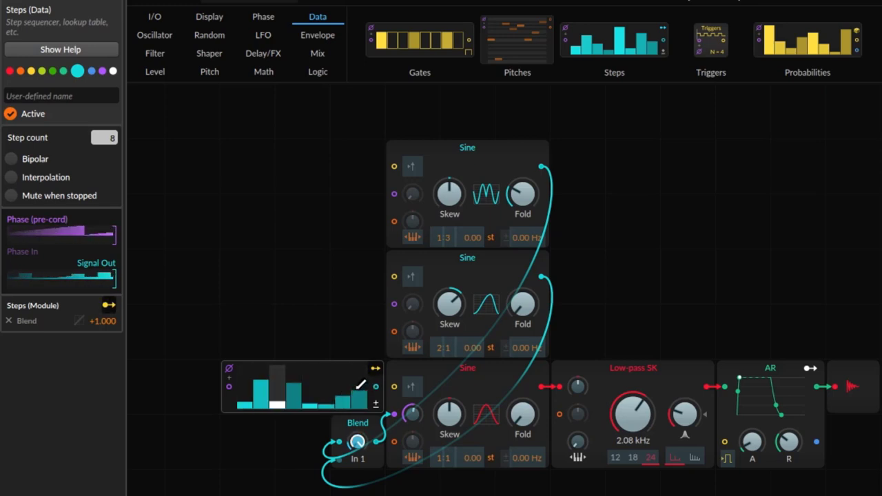
Raise the seventh step of the Steps pattern to about the eighth step's height
drag(356, 386, 350, 384)
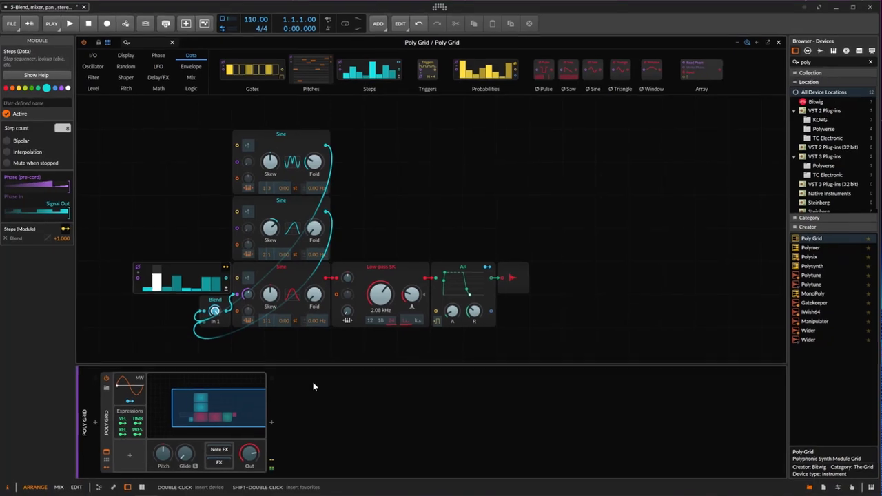
drag(253, 455, 253, 461)
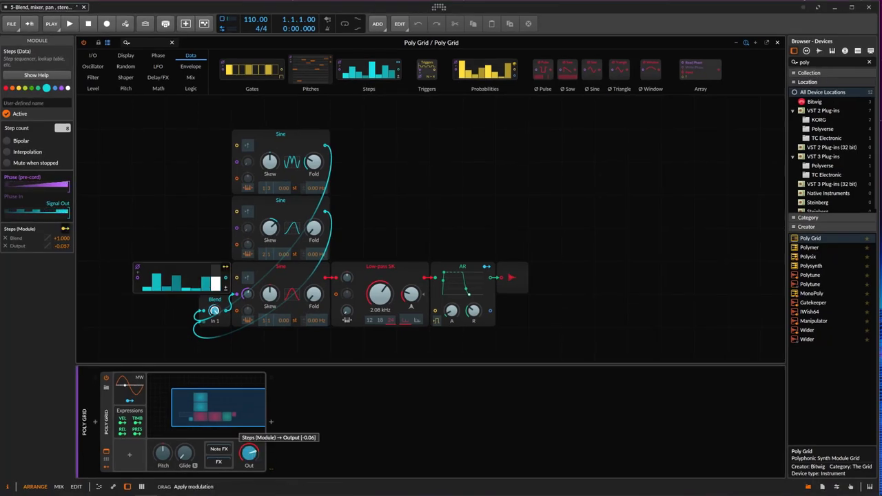
right_click(260, 452)
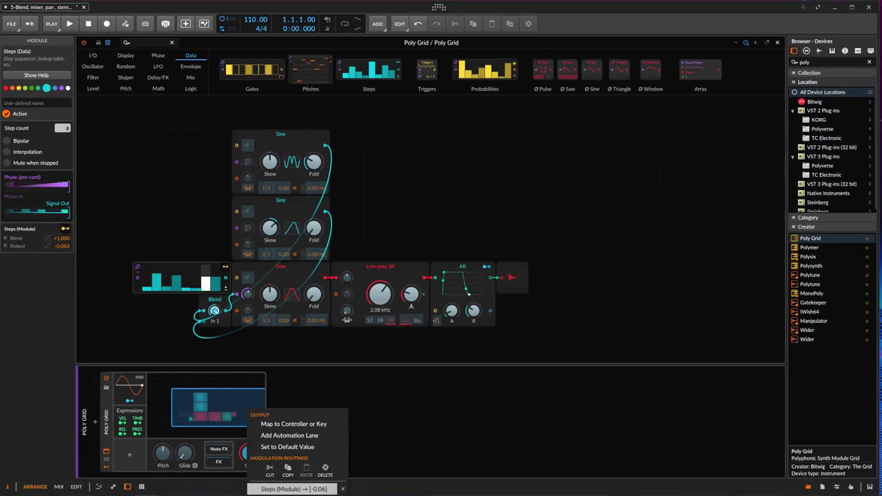
click(341, 489)
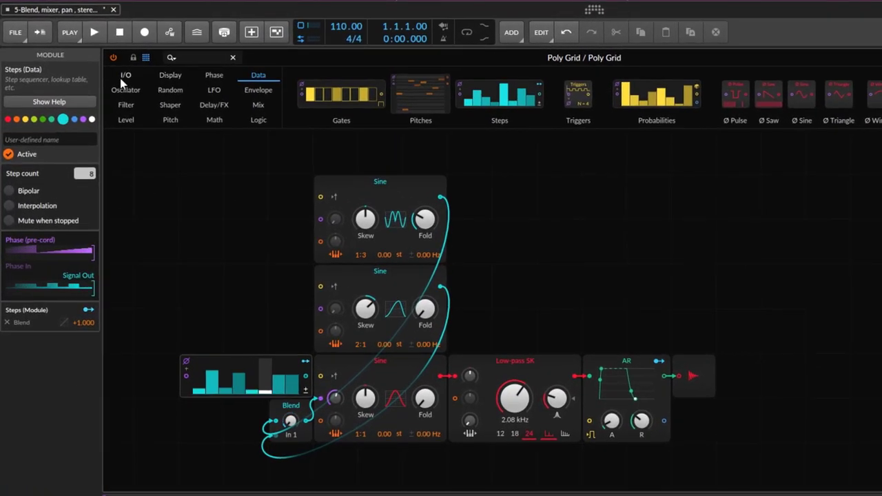
click(126, 75)
drag(346, 95, 201, 286)
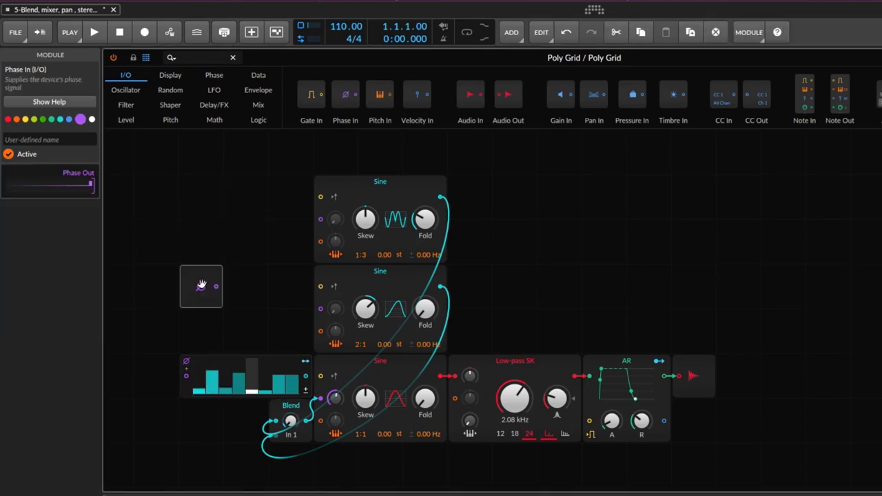
click(215, 75)
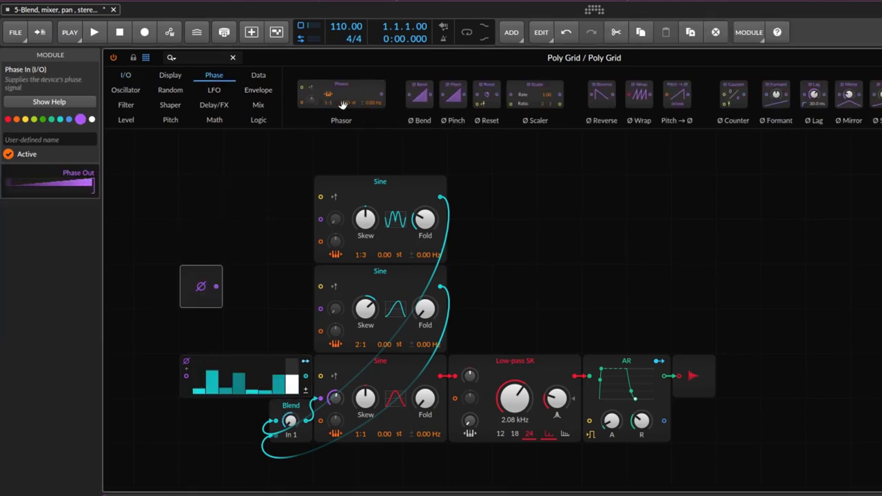
drag(535, 84, 232, 331)
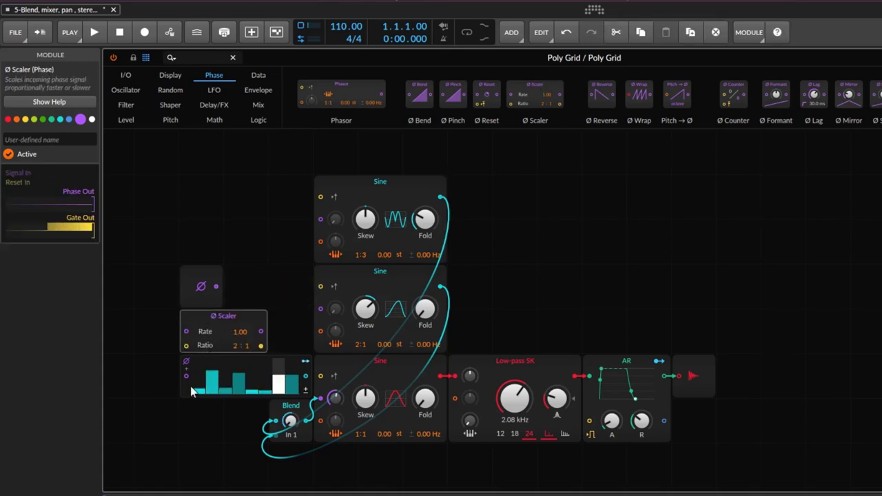
drag(136, 221, 266, 335)
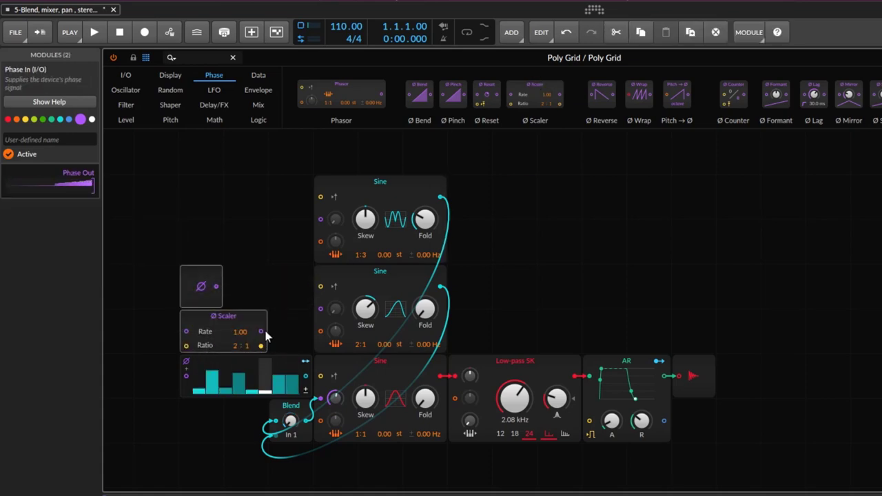
key(Delete)
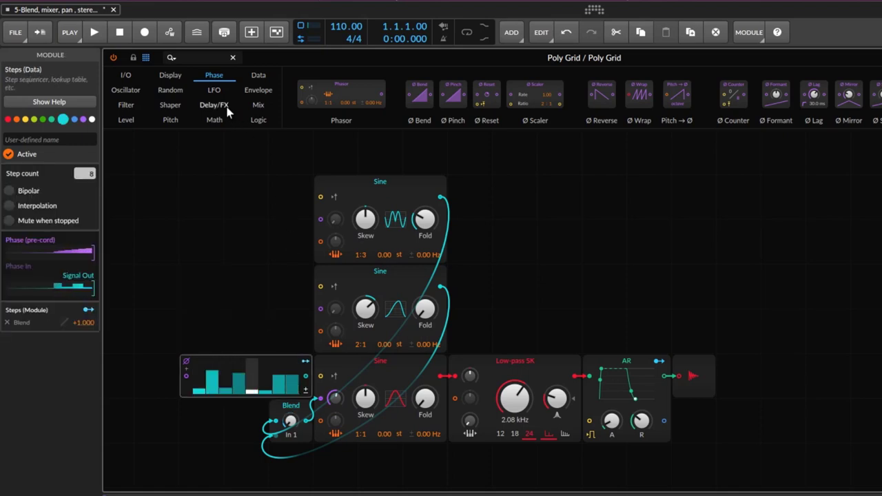
Add a Transport module and place it in the empty area beside the top Sine
click(212, 90)
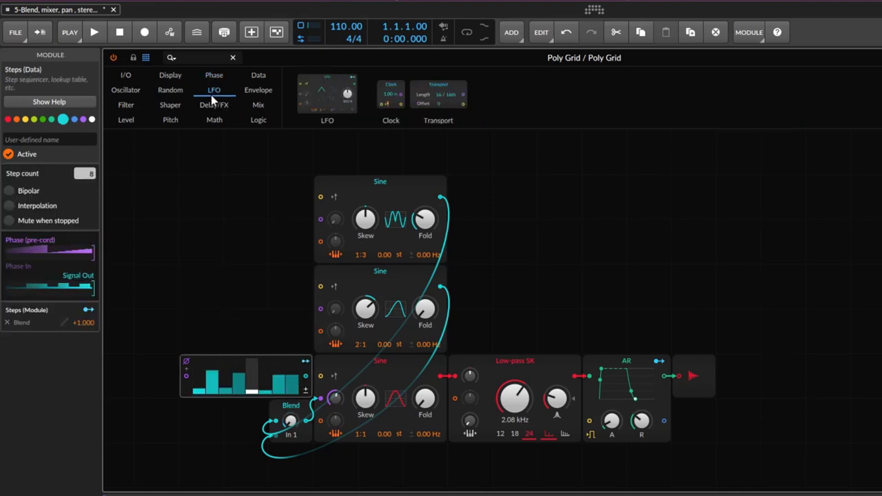
drag(430, 94, 223, 287)
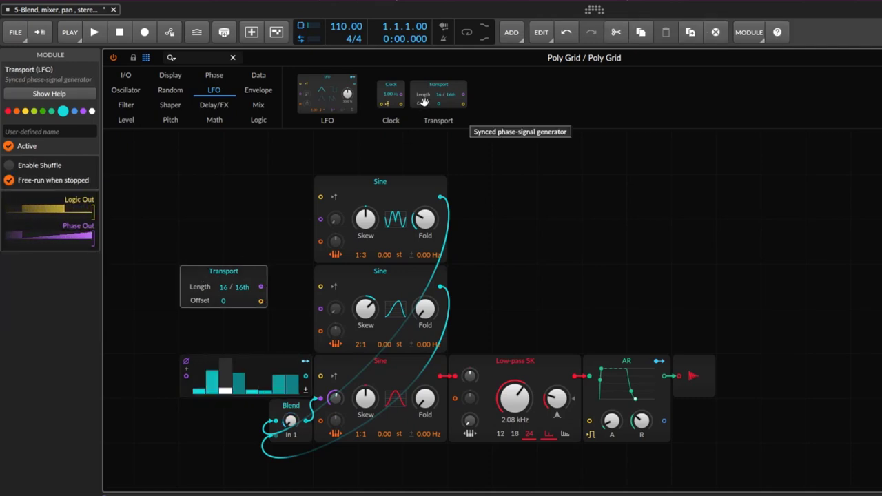
drag(250, 278, 549, 193)
Patch a widened Oscilloscope to the Transport's phase output and try Transport Length 8 / 32nd with Offset +4
click(170, 75)
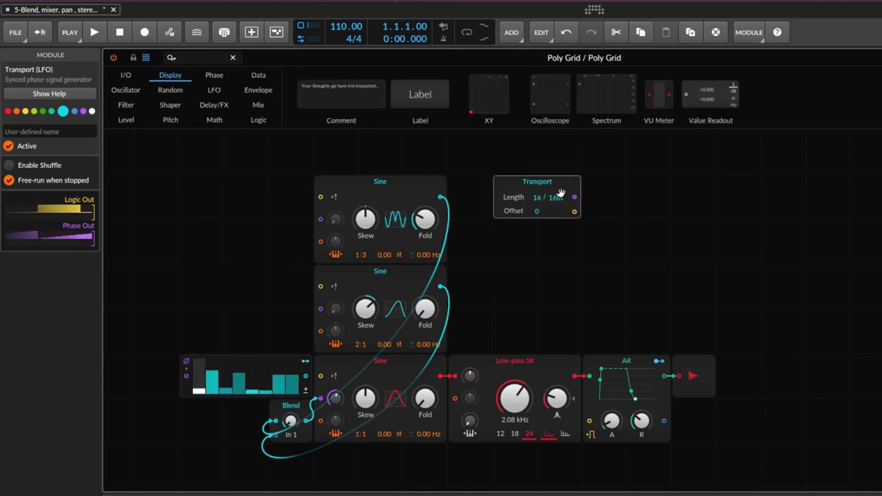
drag(550, 104, 590, 197)
drag(670, 219, 881, 230)
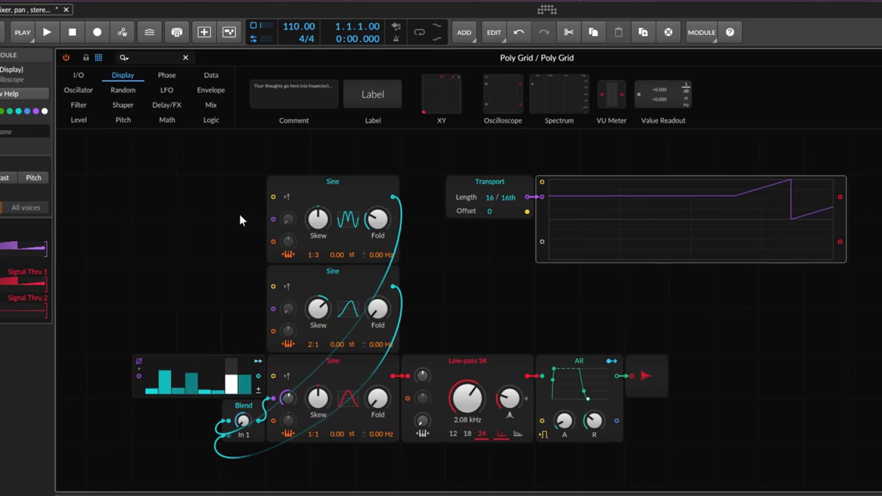
mouse_move(491, 198)
mouse_down()
mouse_move(491, 224)
mouse_move(503, 222)
mouse_move(511, 189)
mouse_move(513, 210)
mouse_move(489, 210)
mouse_move(490, 200)
mouse_up()
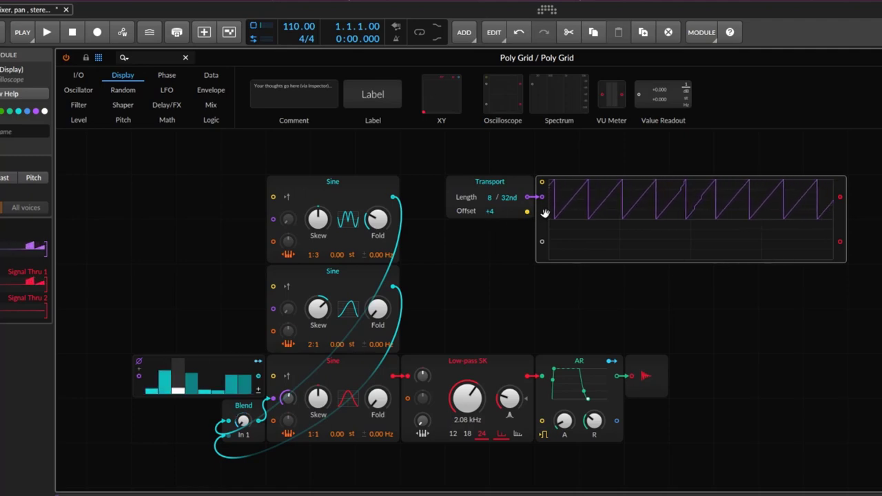
Move the Transport above Steps, set it to Length 4 / 8th with Offset 0, and connect its phase output to the Steps phase input
click(494, 182)
drag(494, 182, 181, 317)
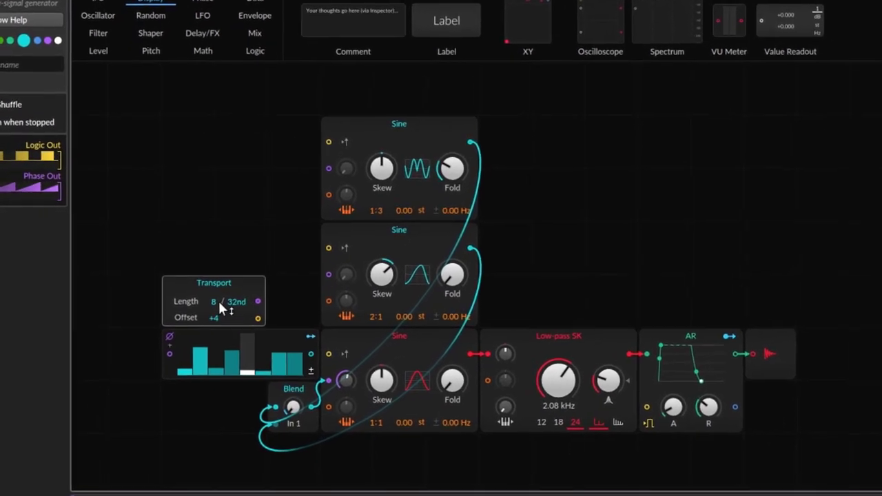
drag(219, 304, 219, 318)
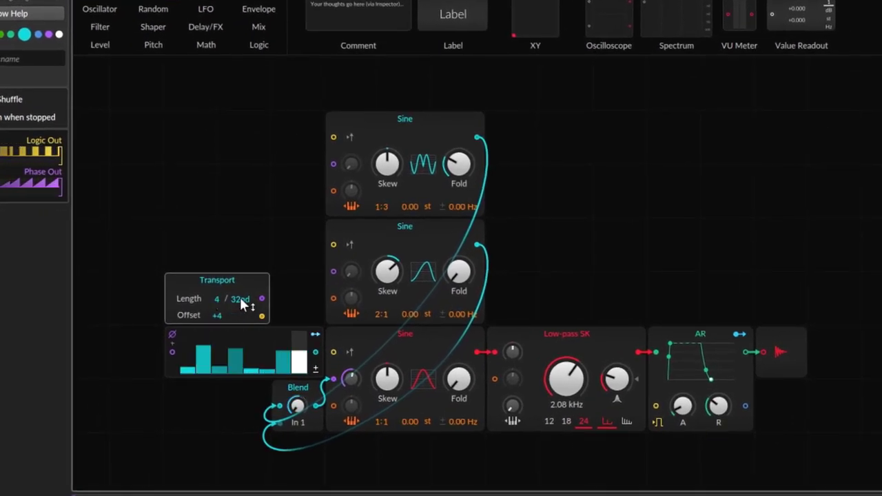
mouse_move(240, 298)
mouse_down()
mouse_move(239, 266)
mouse_move(240, 285)
mouse_up()
double_click(221, 311)
drag(262, 298, 172, 352)
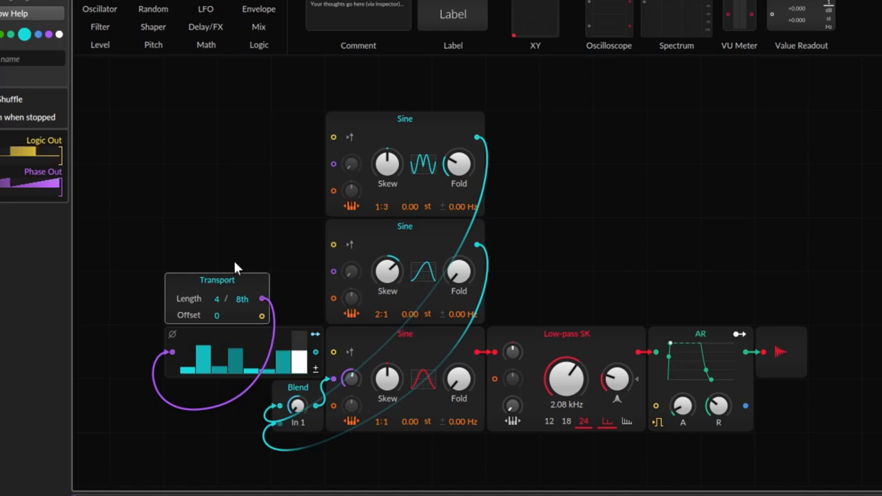
Audition Steps with Transport Length 7 and again with 4, and compare with the Transport's phase cable unplugged and reconnected
drag(218, 301, 218, 289)
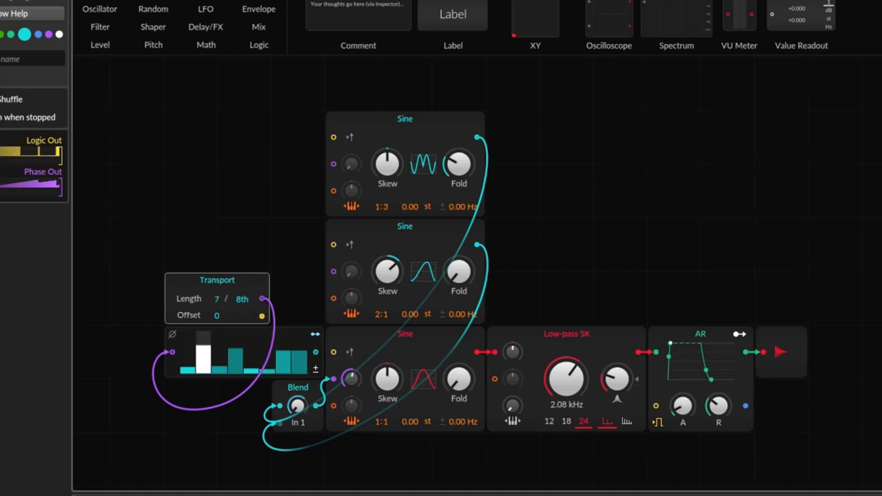
drag(216, 299, 216, 306)
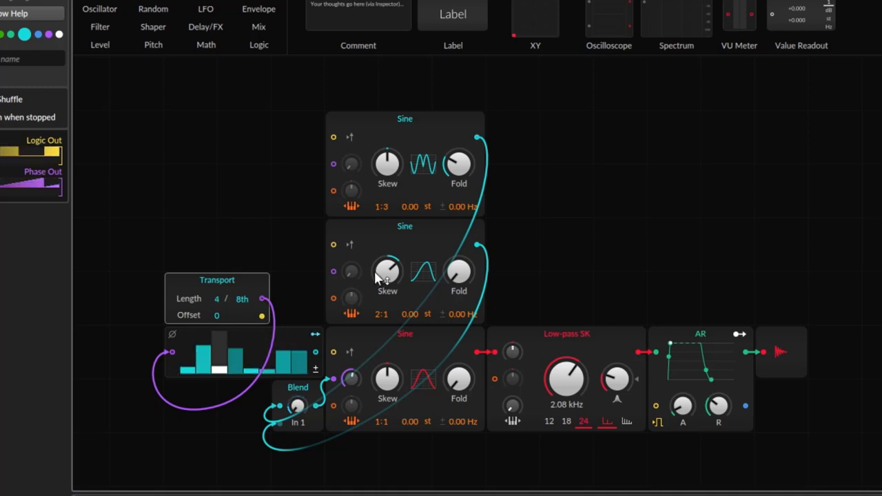
double_click(172, 352)
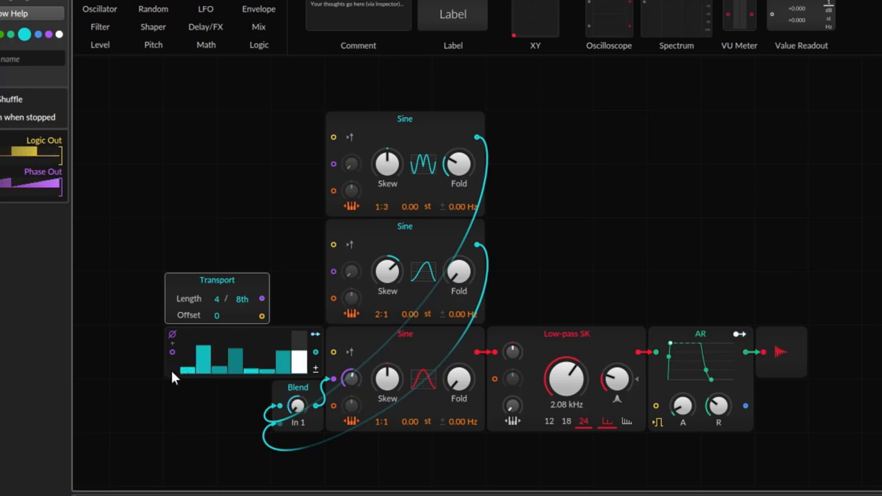
drag(263, 298, 174, 349)
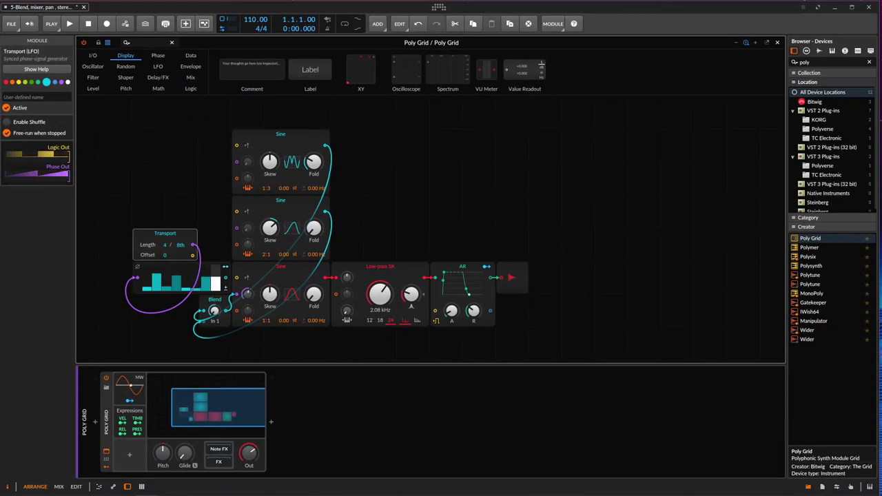
Move the Low-pass SK, AR and audio output modules together farther right, leaving a gap after the bottom Sine
click(281, 268)
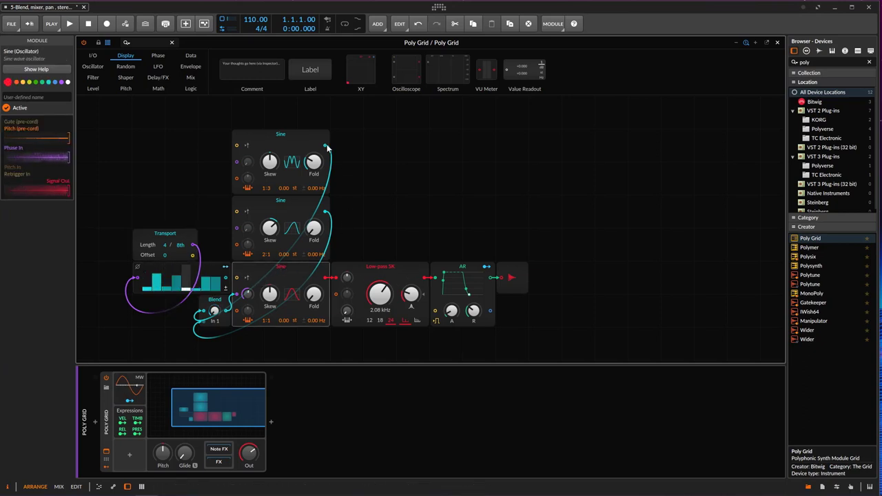
click(306, 134)
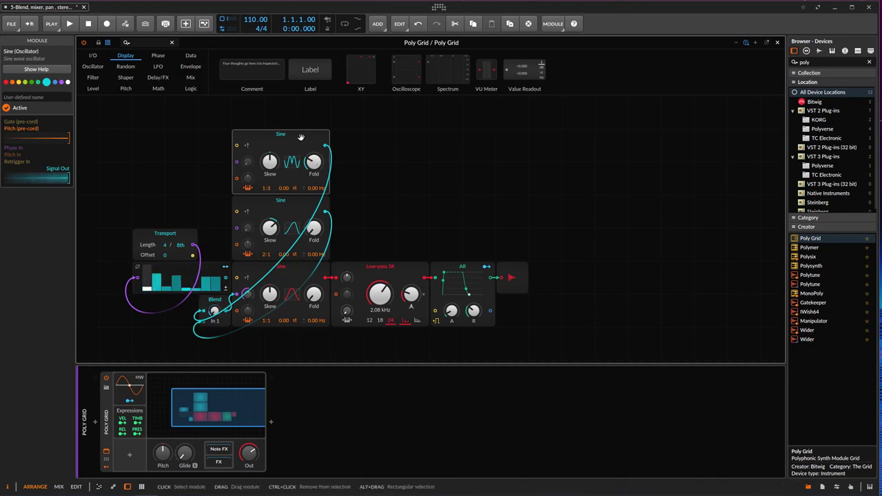
drag(382, 232, 534, 322)
drag(393, 268, 434, 269)
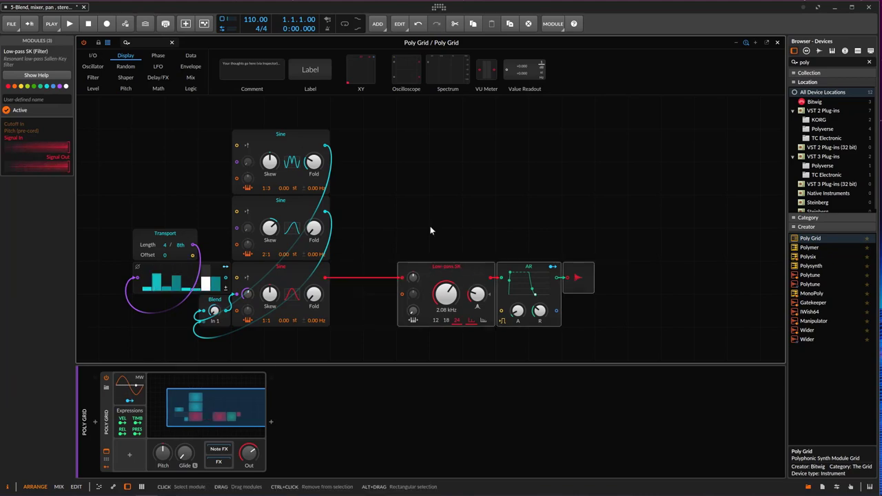
Add a Mixer directly above the Low-pass SK and connect the top Sine's output to its first channel
click(191, 77)
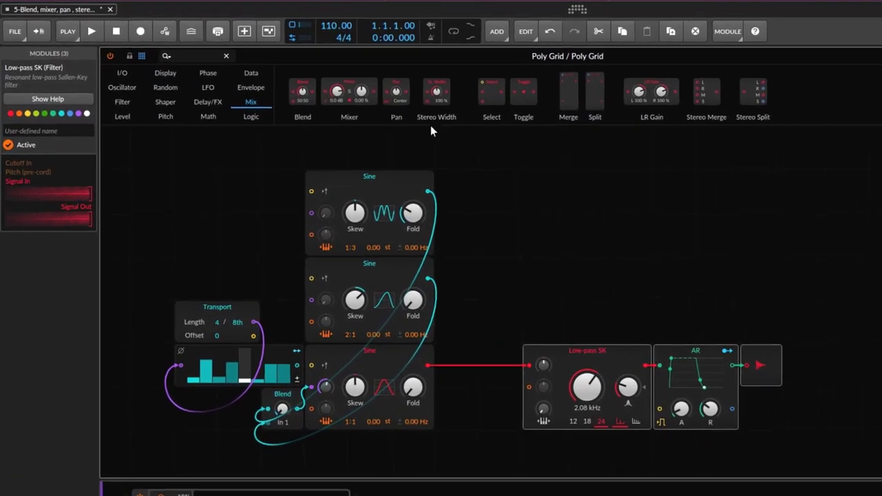
drag(278, 73, 435, 221)
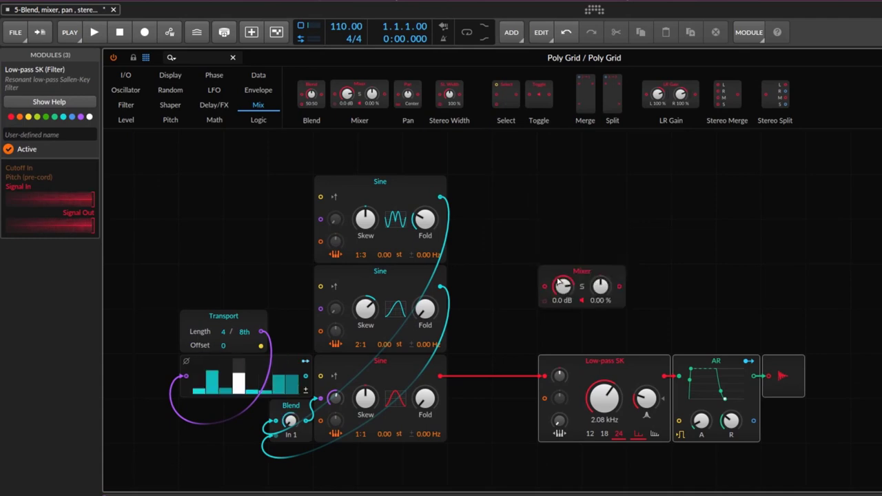
drag(560, 306, 564, 330)
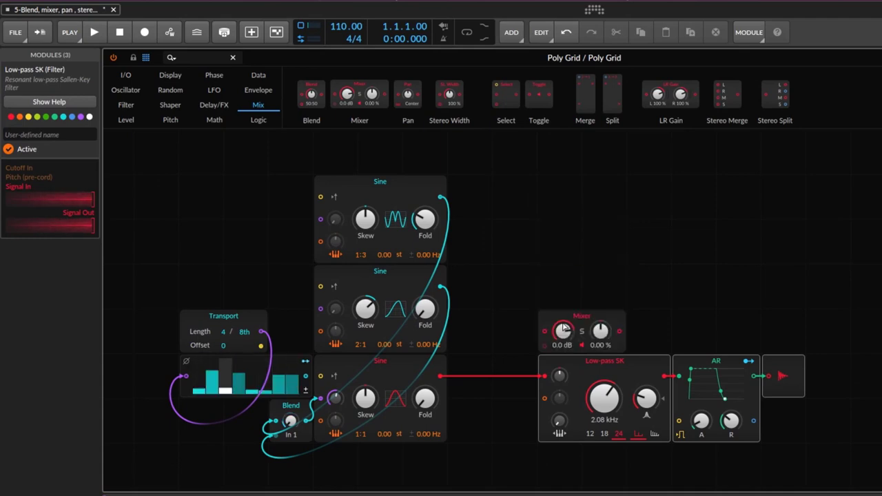
drag(441, 198, 545, 332)
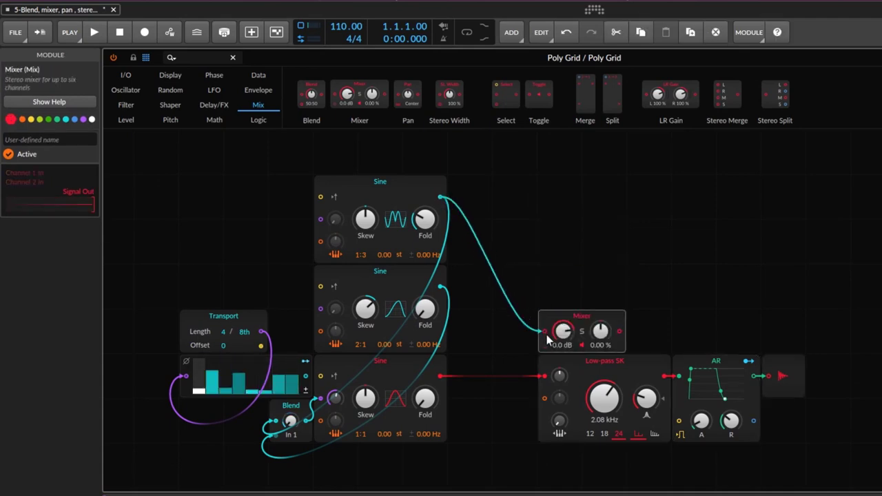
click(399, 188)
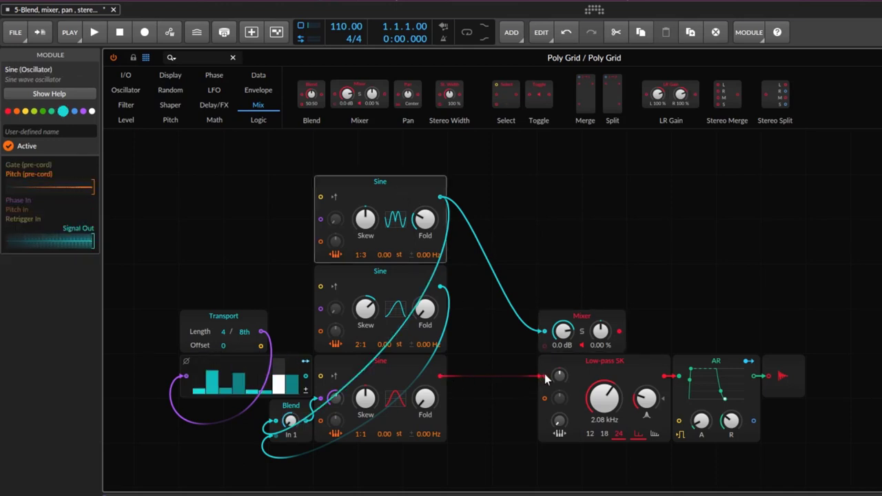
Reroute the bottom Sine from the Low-pass SK into the Mixer's second channel, and feed the Mixer's output into the Low-pass SK
drag(516, 374, 509, 374)
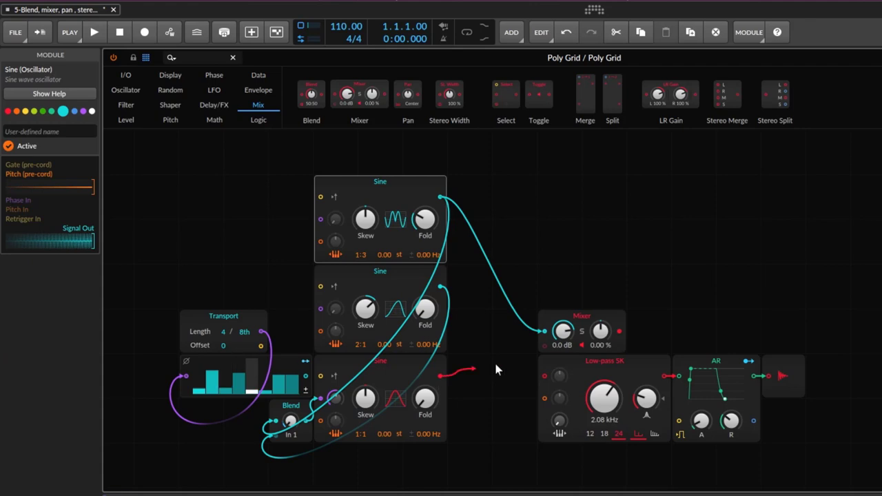
drag(546, 351, 558, 348)
mouse_move(620, 335)
mouse_down()
mouse_move(615, 284)
mouse_move(705, 287)
mouse_up()
drag(637, 229, 855, 402)
drag(658, 368, 567, 367)
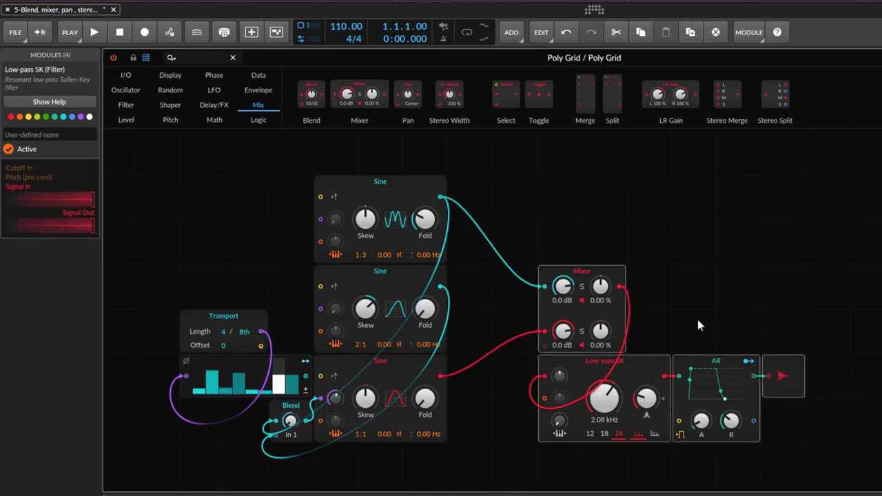
Audition the top Sine's Mixer channel in solo, setting its level to -12.1 dB and the bottom Sine's frequency offset to 0.47 Hz
click(399, 191)
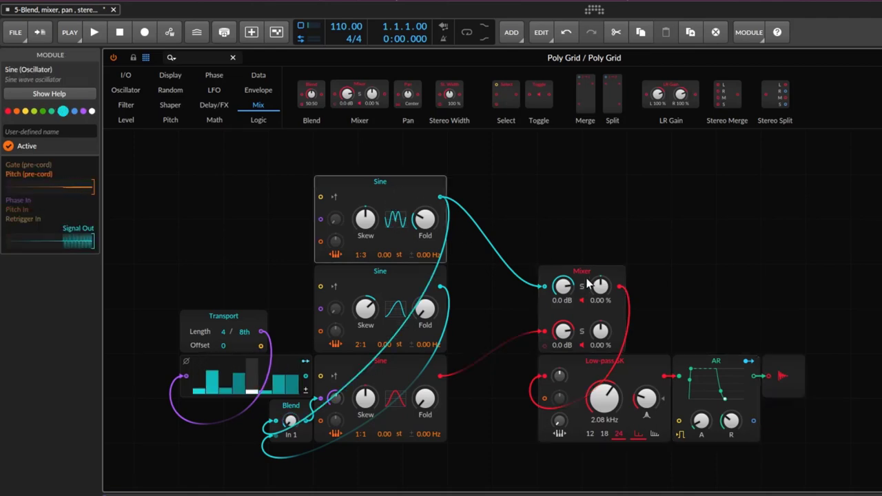
click(582, 286)
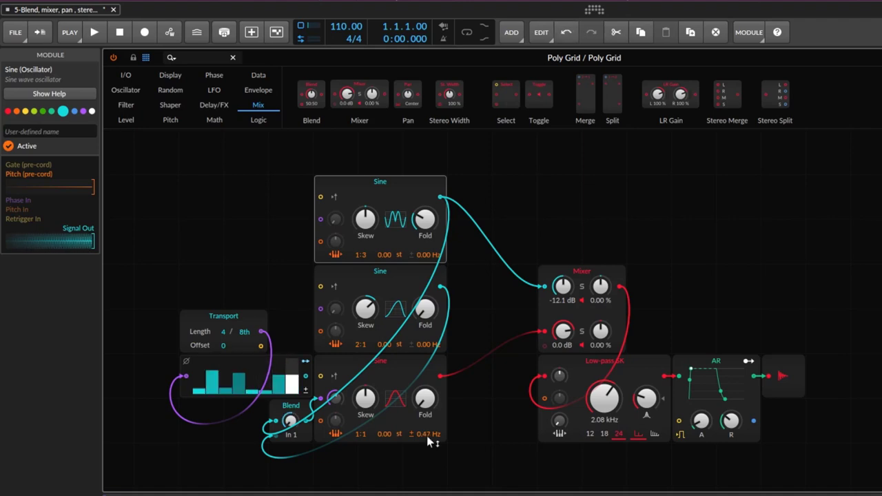
Insert a Stereo Width module between the bottom Sine and the Mixer's second channel, and set its width to 26.0 %
drag(457, 102, 442, 377)
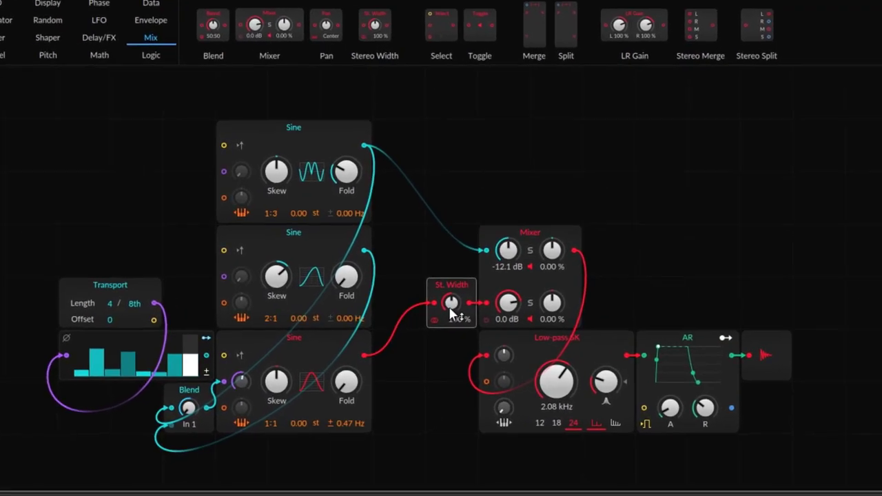
drag(452, 313, 451, 339)
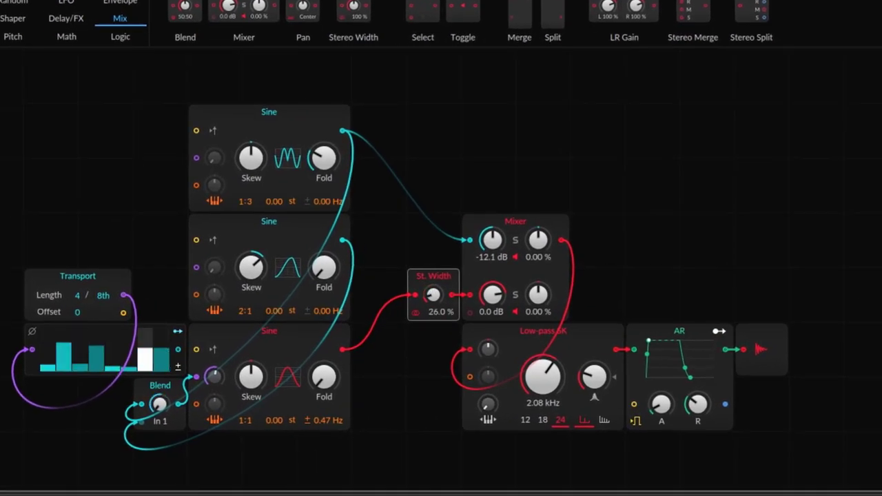
Try a different Stereo Width amount and return the module to 100 %
drag(433, 294, 433, 269)
double_click(431, 298)
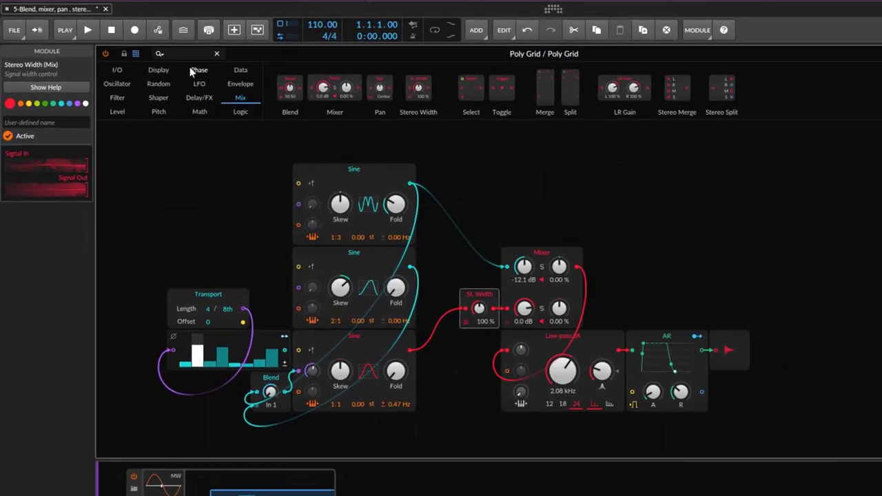
Insert a phase Reset module between the Transport and the step sequencer
click(191, 69)
drag(274, 336, 269, 340)
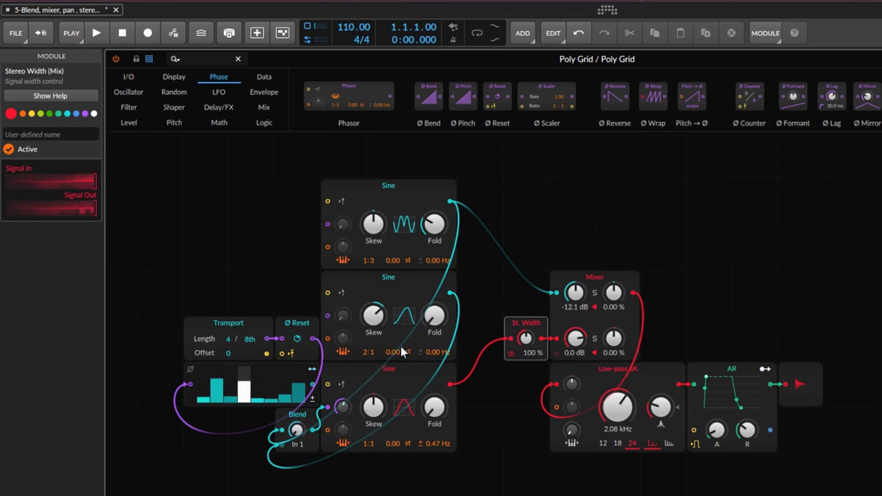
drag(749, 424, 747, 464)
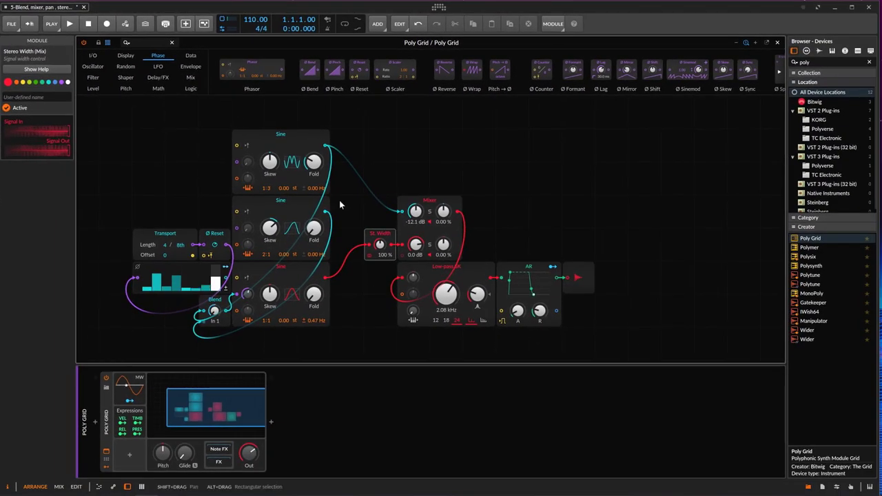
Add a Wavetable oscillator directly below the bottom Sine and load the Square Sync +1.wt wavetable into it
scroll(497, 173, down, 2)
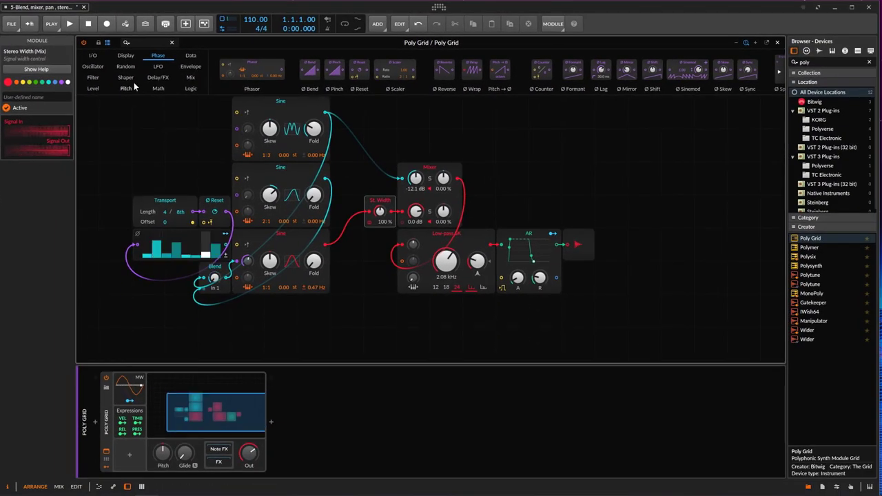
click(92, 67)
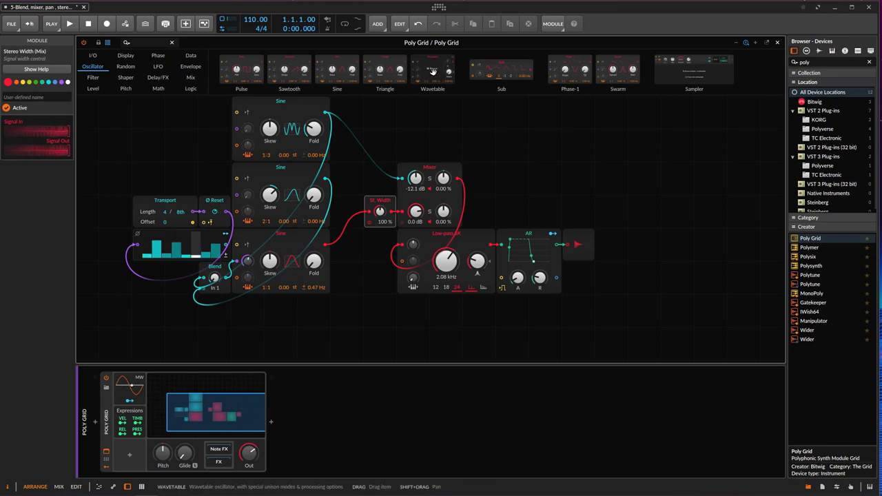
drag(433, 71, 263, 318)
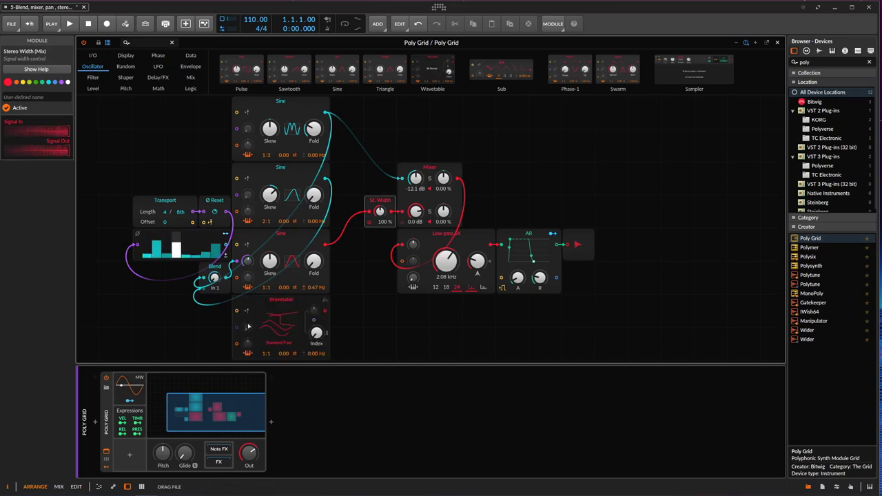
click(249, 327)
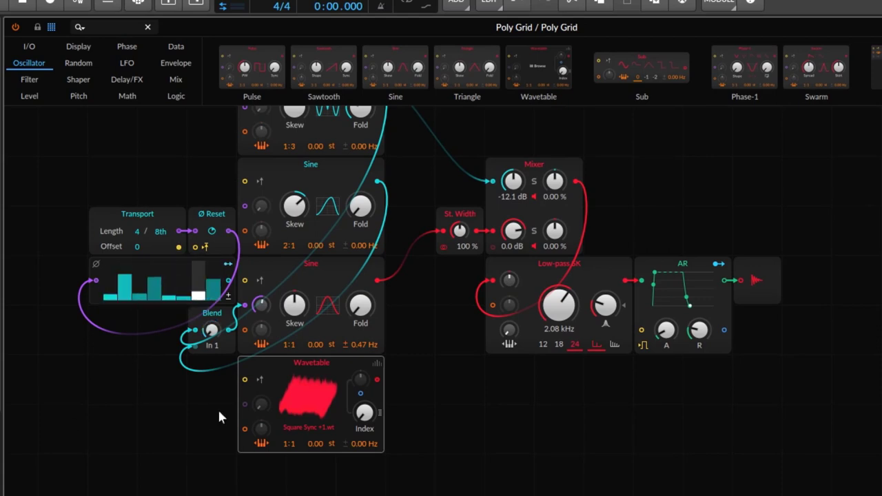
Extend the Mixer to three channels with the Wavetable feeding the third, and place the Low-pass SK, AR and output modules beneath the Mixer
drag(377, 380, 496, 248)
drag(567, 177, 561, 155)
scroll(591, 173, up, 1)
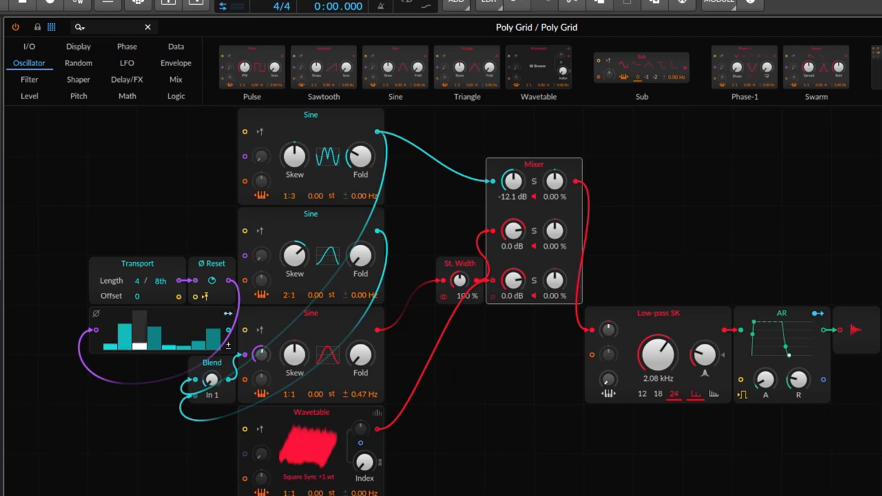
drag(745, 474, 744, 495)
drag(842, 270, 578, 378)
drag(552, 312, 460, 312)
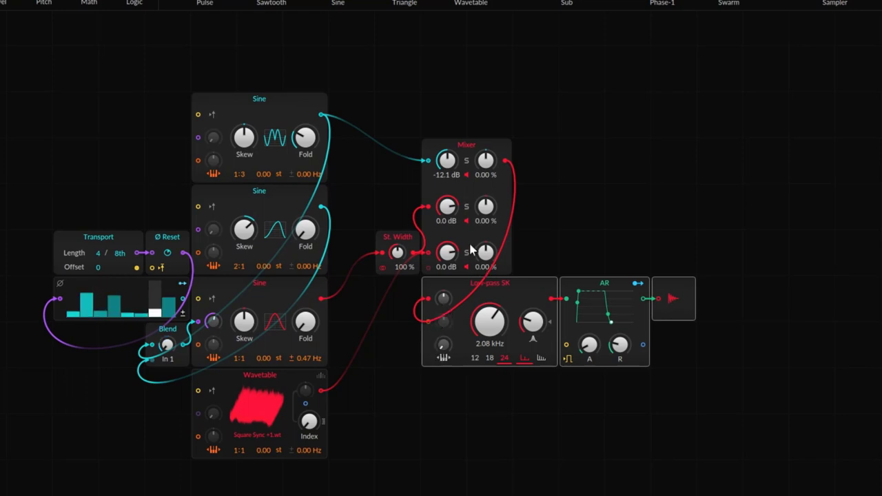
Color the Wavetable module yellow and solo its channel in the Mixer
click(215, 383)
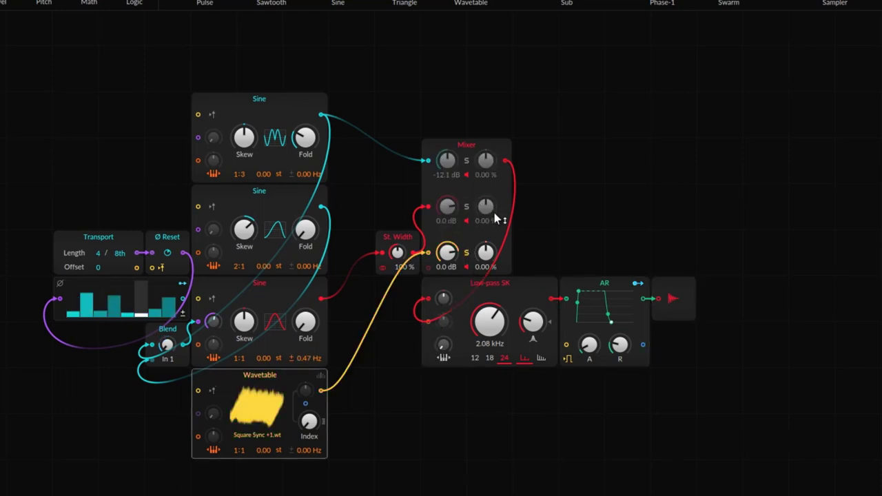
mouse_move(312, 430)
mouse_down()
mouse_move(311, 364)
mouse_move(312, 430)
mouse_up()
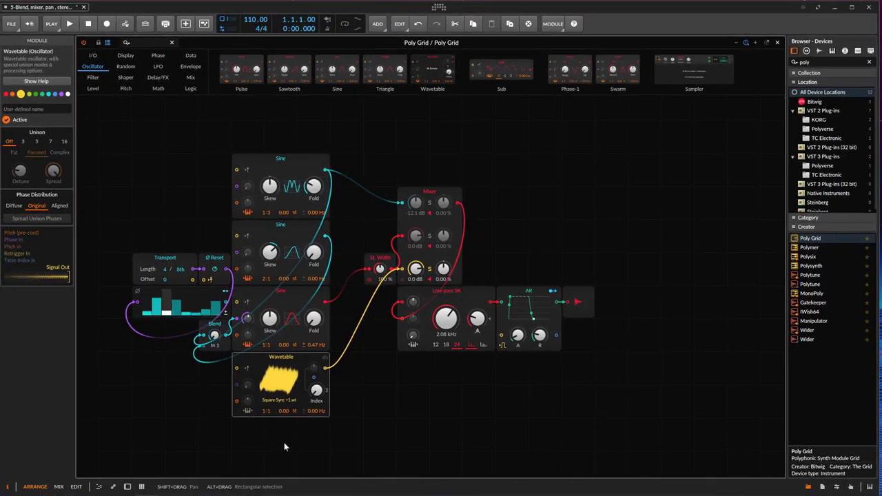
click(430, 270)
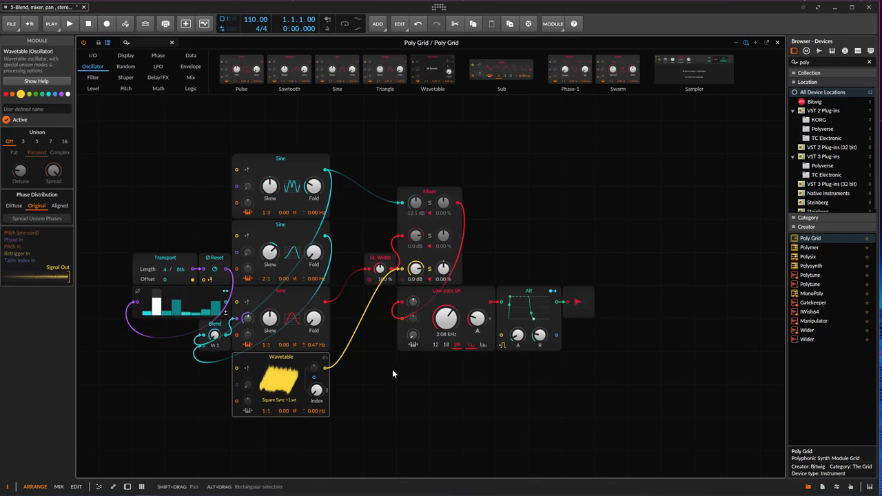
Add an LFO beside the Wavetable, connect its output to the Wavetable's pitch input, and choose the square waveform
click(158, 66)
drag(241, 69, 142, 375)
drag(269, 384, 286, 429)
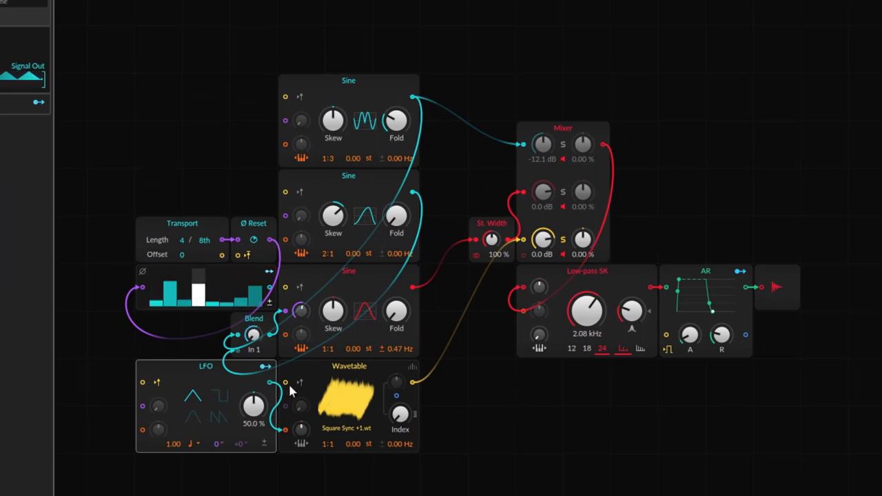
click(223, 393)
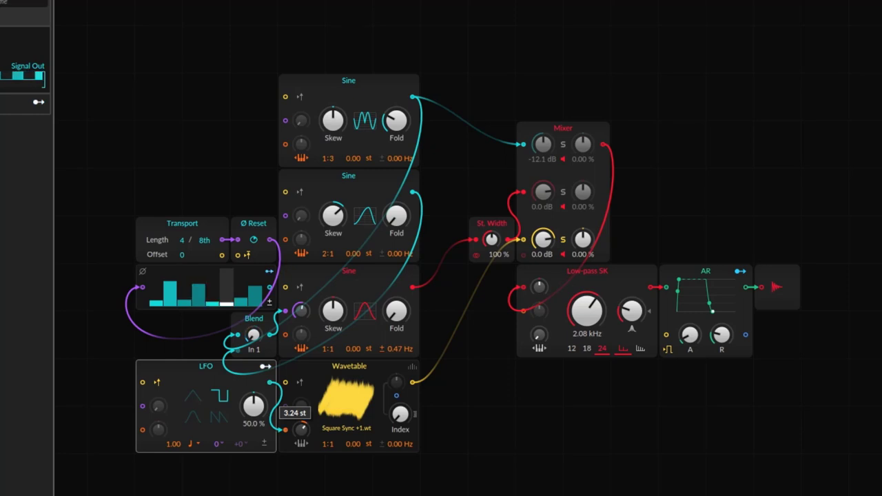
Raise the Wavetable's pitch modulation amount so the square LFO shifts its pitch by an exact semitone value
drag(303, 429, 304, 455)
double_click(306, 434)
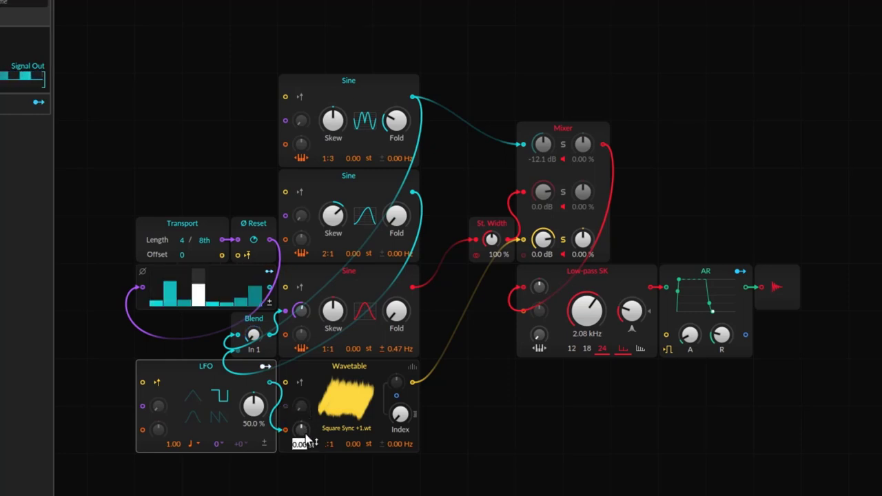
key(Return)
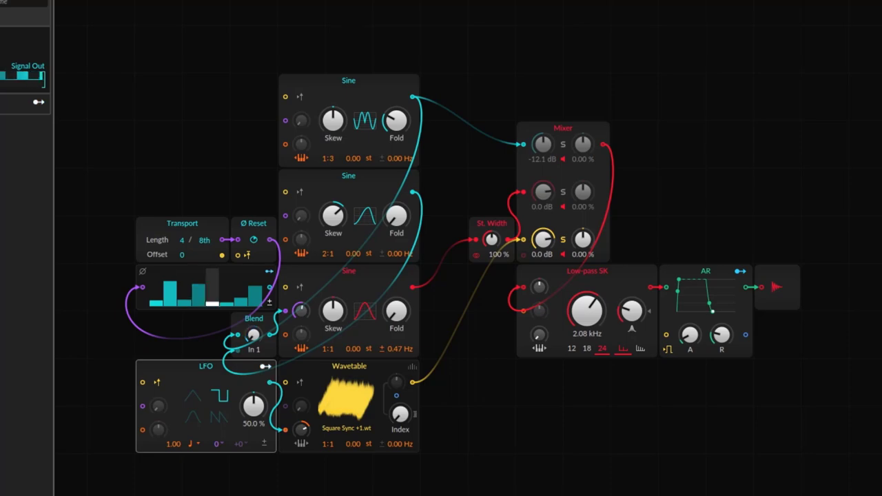
Move the Stereo Width beside the Mixer's second channel, and set the second and third channel levels to -3.5 dB and -2.6 dB
scroll(493, 441, down, 3)
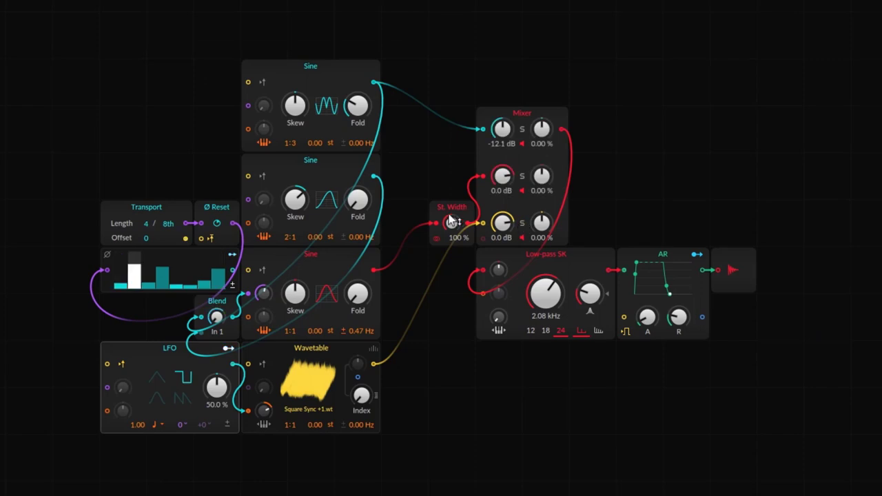
drag(447, 208, 446, 162)
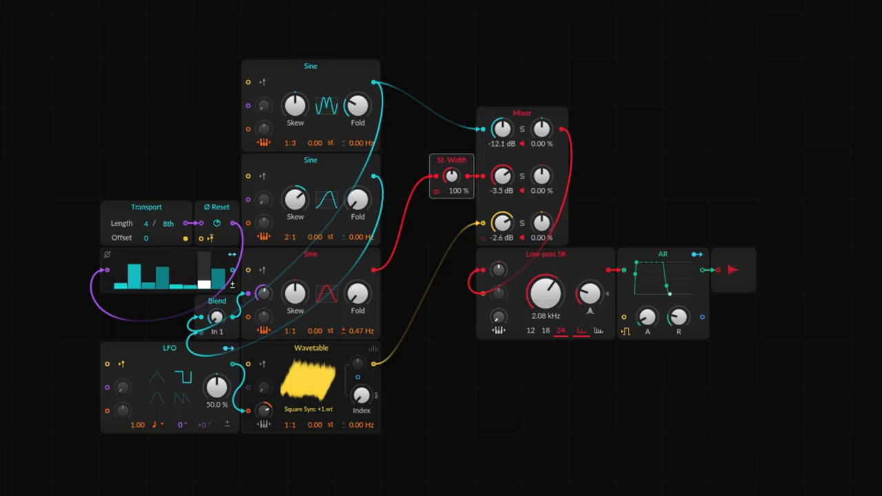
Solo the Wavetable's Mixer channel, briefly adding the second channel to the solo for comparison
click(522, 224)
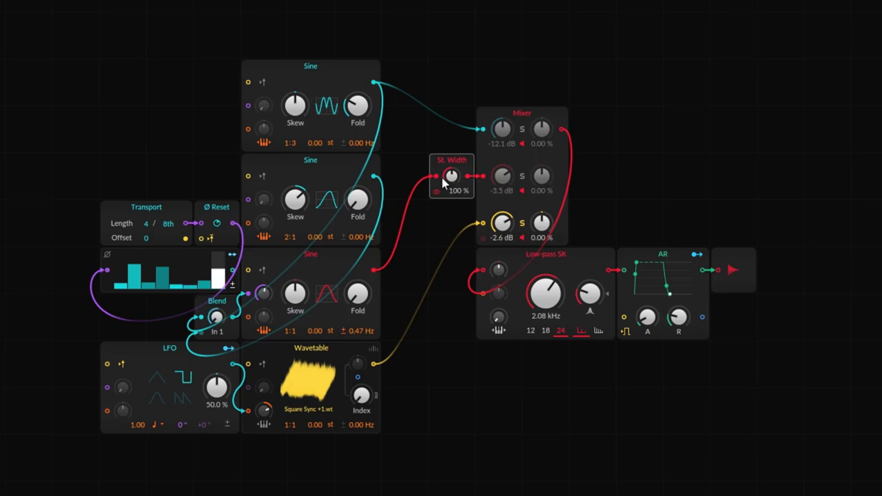
click(523, 177)
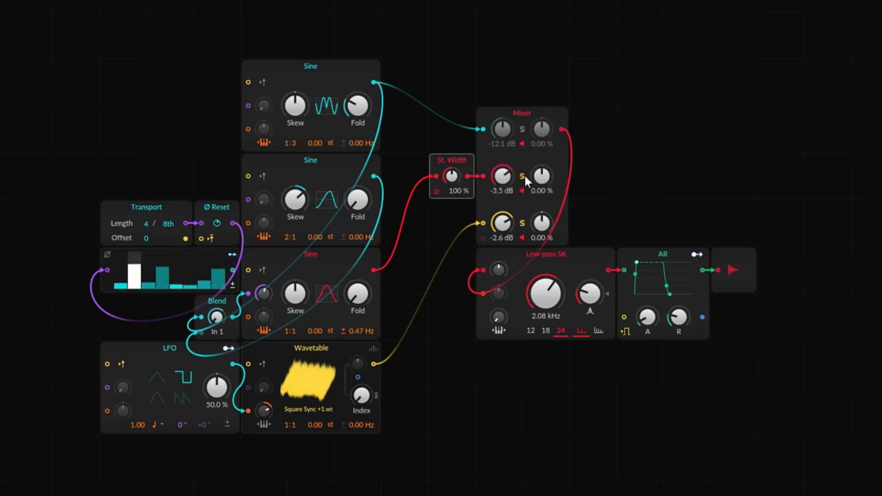
click(523, 179)
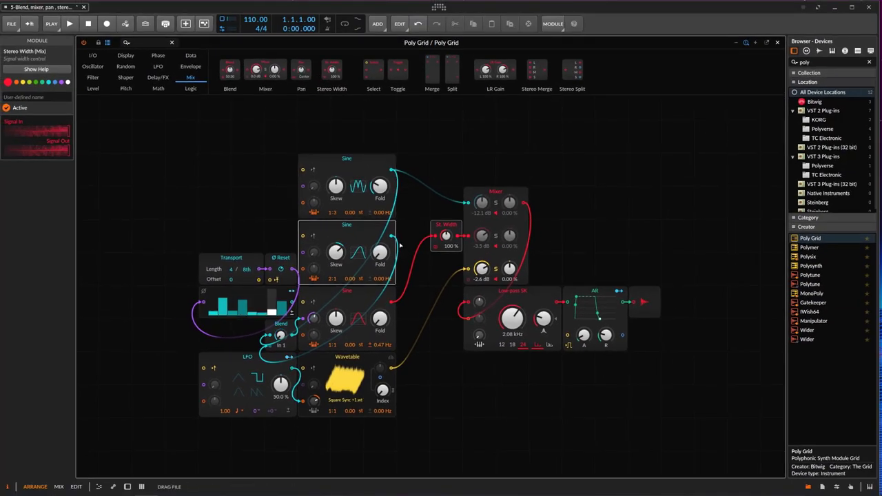
Insert a Pan module between the Wavetable and the Mixer's third channel, try panning it, and reset it to Center
drag(400, 246, 450, 274)
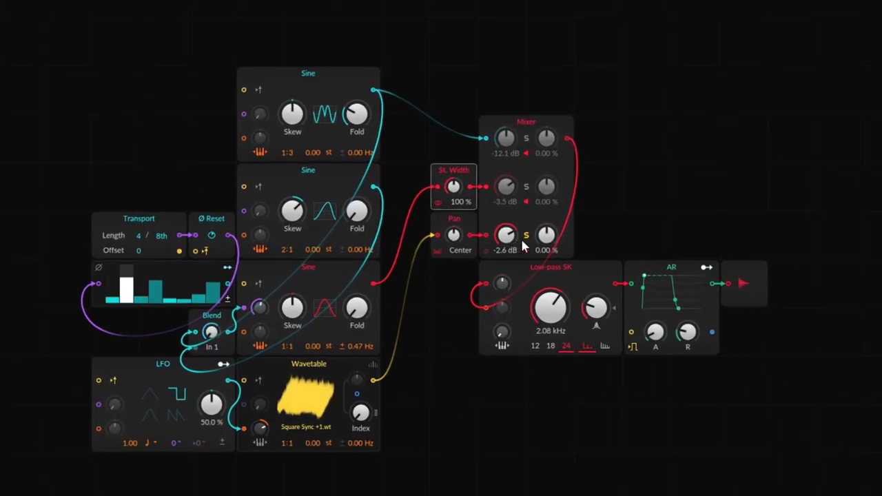
mouse_move(455, 238)
mouse_down()
mouse_move(455, 275)
mouse_move(454, 221)
mouse_up()
double_click(455, 236)
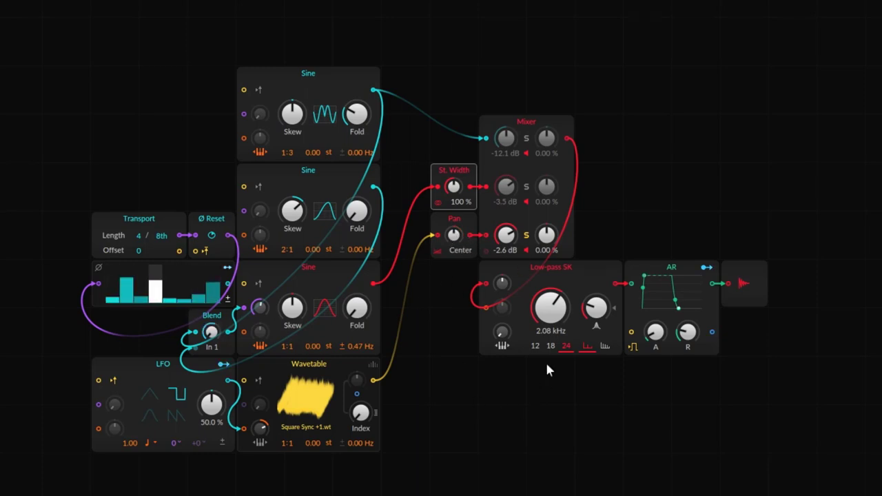
Modulate the Wavetable's Index from the LFO with an amount of +0.310
click(147, 372)
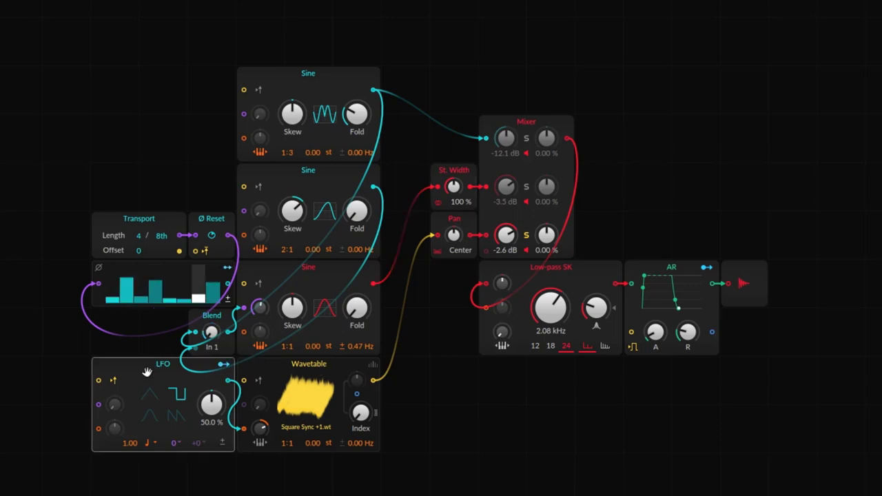
click(224, 365)
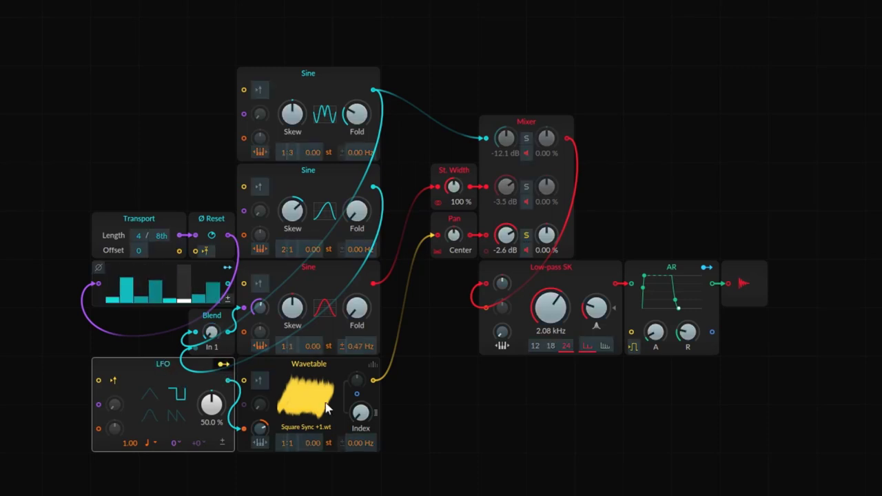
drag(361, 419, 361, 404)
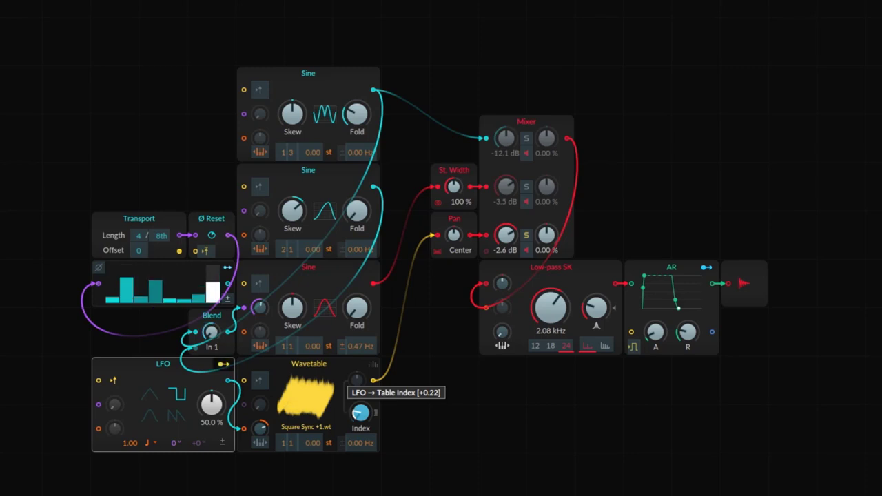
click(222, 365)
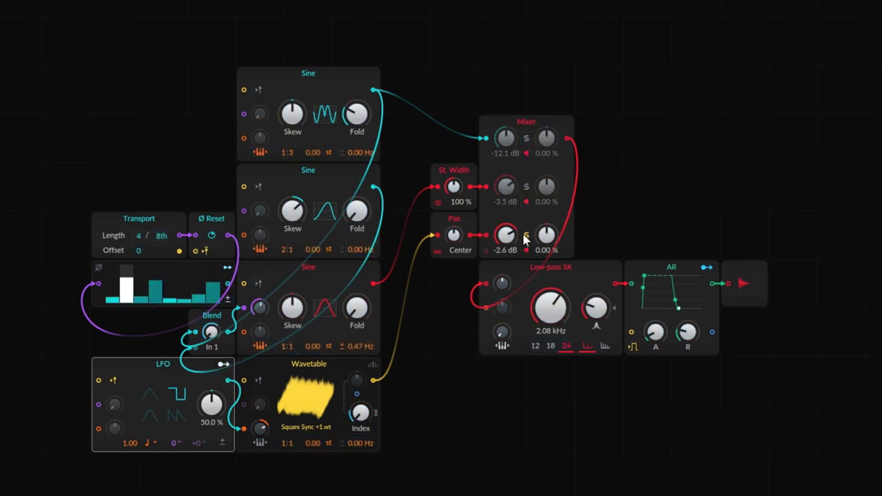
click(223, 366)
mouse_move(360, 412)
mouse_down()
mouse_move(360, 424)
mouse_move(360, 412)
mouse_up()
click(223, 364)
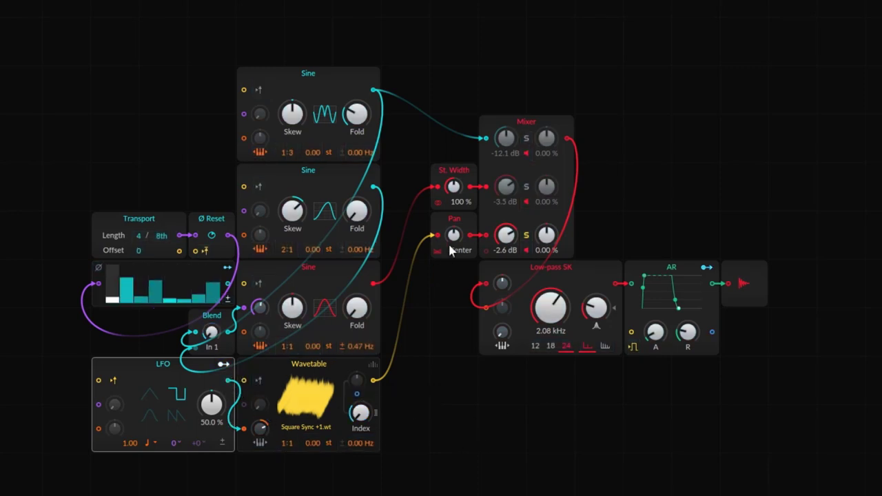
Modulate the Pan module's position from the LFO with an amount of +0.930
click(223, 364)
drag(454, 235, 454, 218)
click(224, 365)
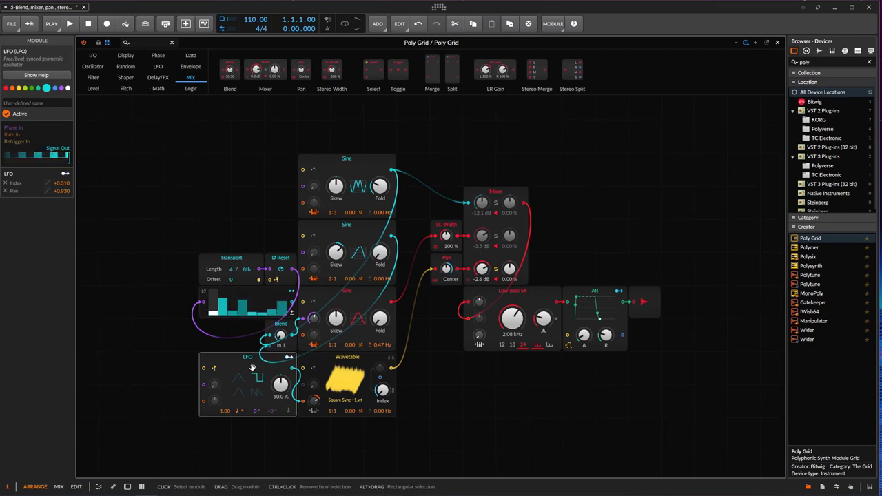
Inspect the LFO's output on a widened Oscilloscope in Slow mode, and delete the Oscilloscope
click(93, 88)
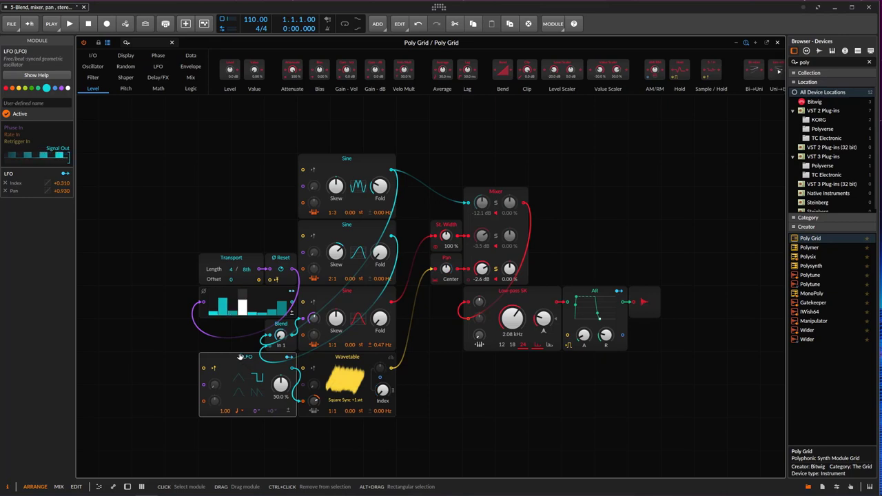
scroll(196, 285, down, 2)
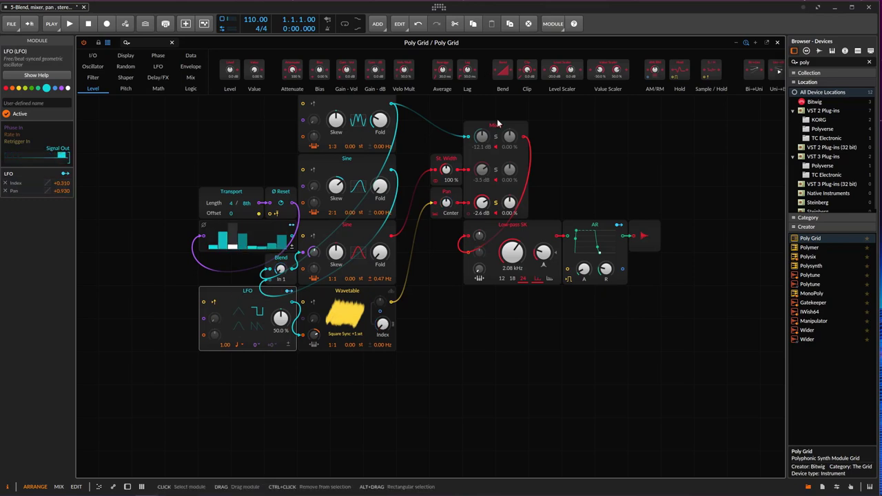
click(125, 56)
drag(361, 69, 496, 381)
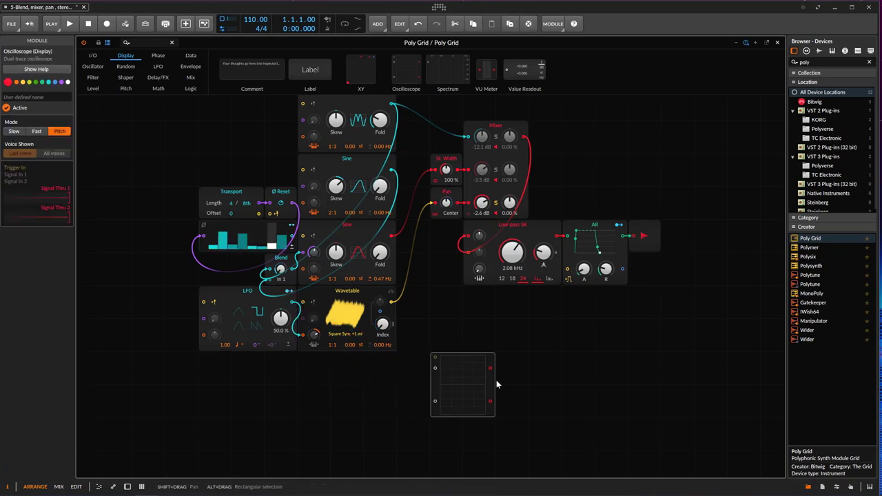
drag(292, 303, 436, 369)
drag(494, 377, 658, 378)
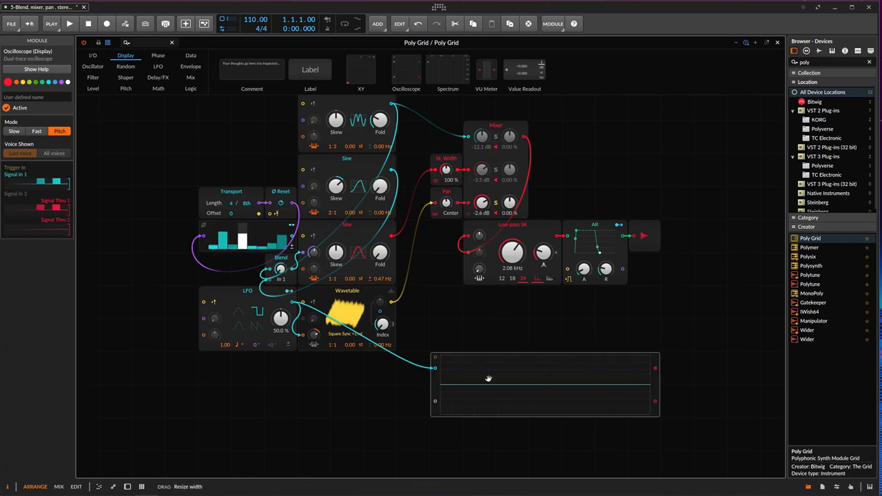
click(11, 133)
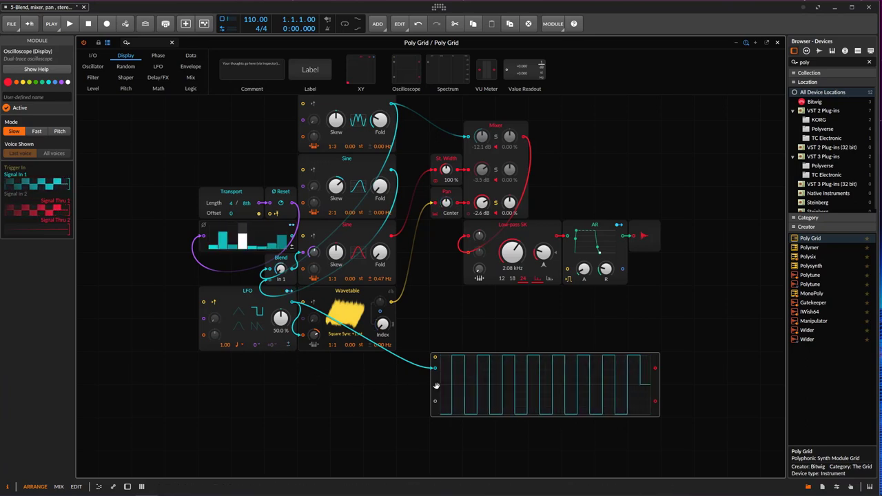
key(Delete)
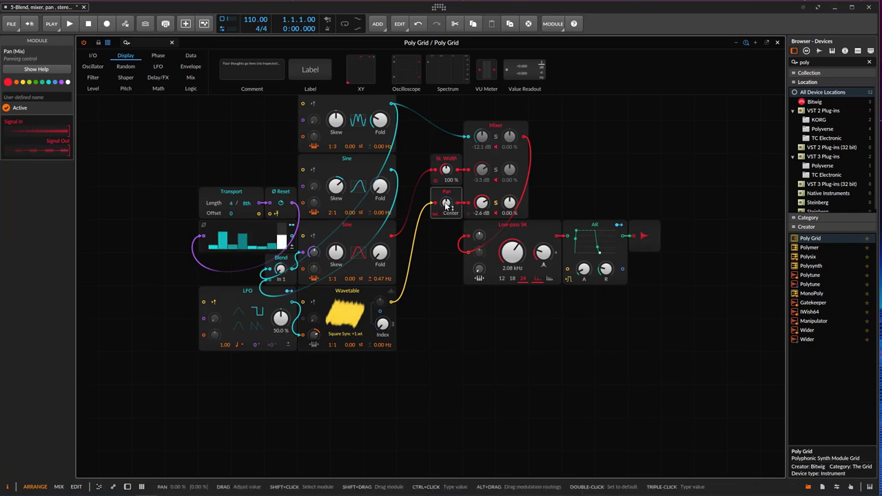
Add a Uni→Bi module below the Wavetable fed by the LFO's output, and remove the LFO's modulation from the Pan module
click(94, 88)
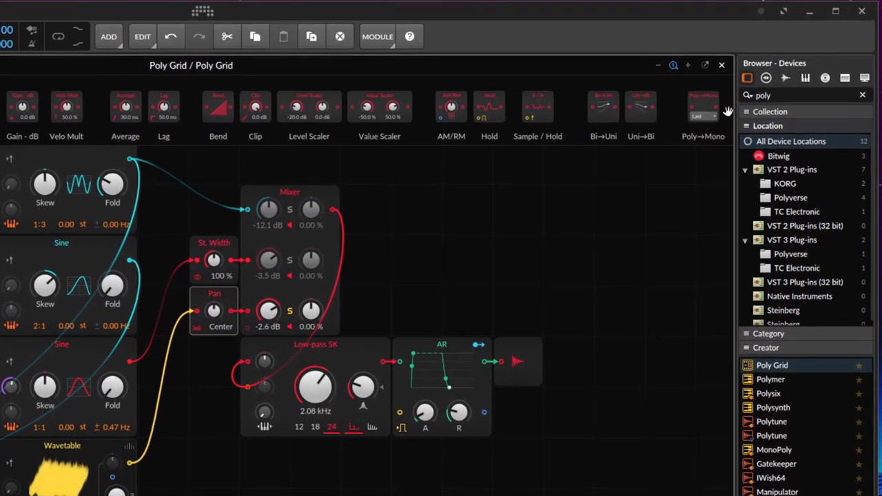
drag(599, 116, 590, 157)
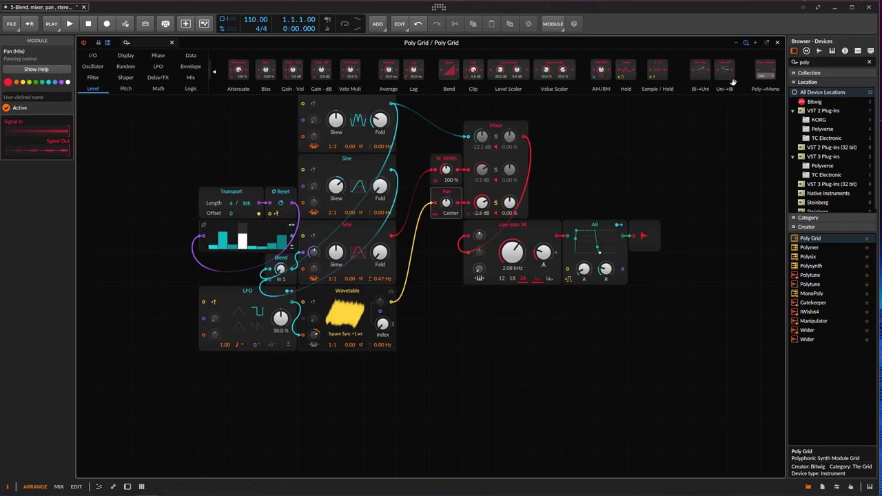
drag(718, 88, 322, 373)
drag(292, 303, 304, 372)
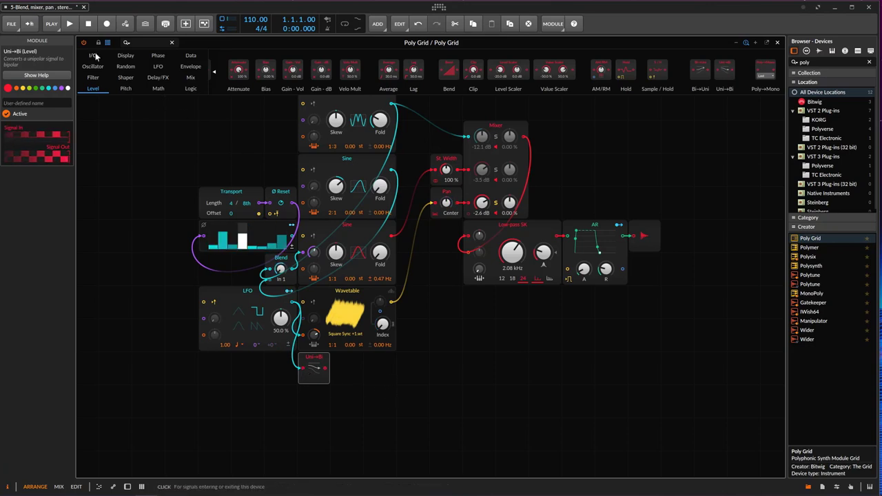
right_click(446, 201)
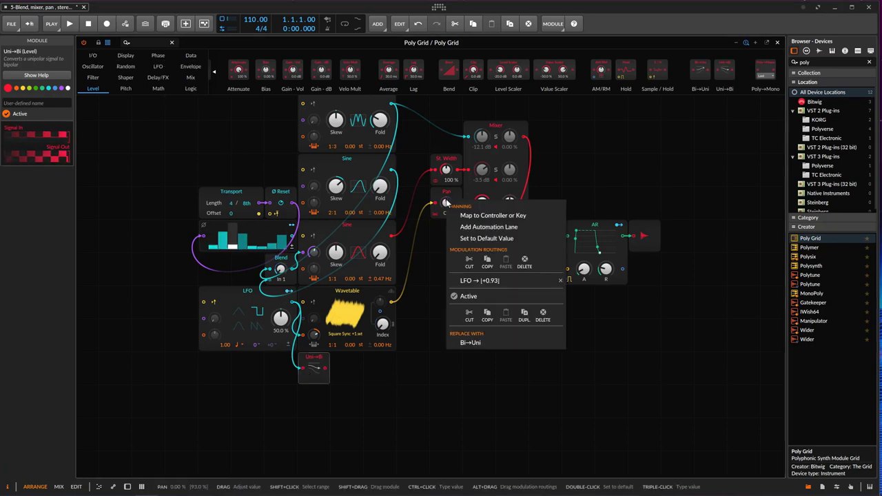
click(558, 293)
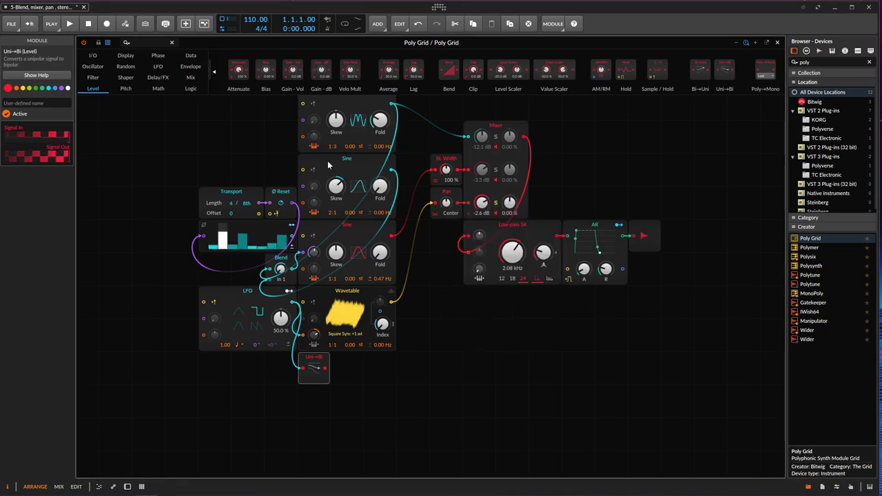
Place a modulator output module beside Uni→Bi and connect Uni→Bi's output to it
click(93, 55)
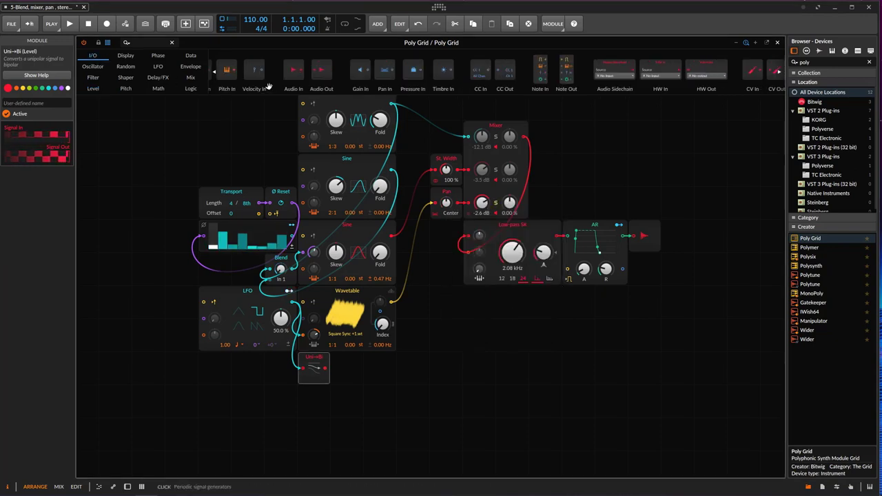
click(780, 72)
drag(762, 69, 341, 379)
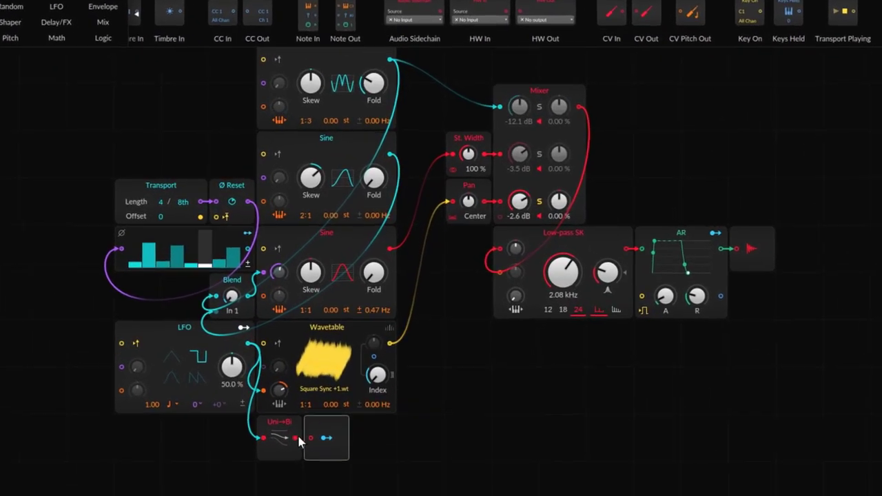
Inspect Uni→Bi's output signal on a widened Oscilloscope, and delete the Oscilloscope
click(11, 1)
drag(470, 20, 435, 495)
drag(433, 457, 478, 375)
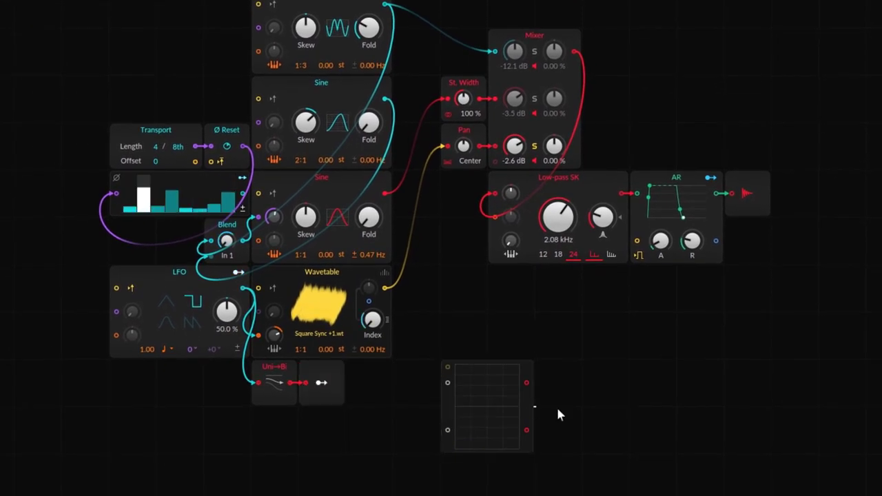
drag(531, 404, 769, 403)
mouse_move(289, 383)
mouse_down()
mouse_move(444, 394)
mouse_move(449, 384)
mouse_up()
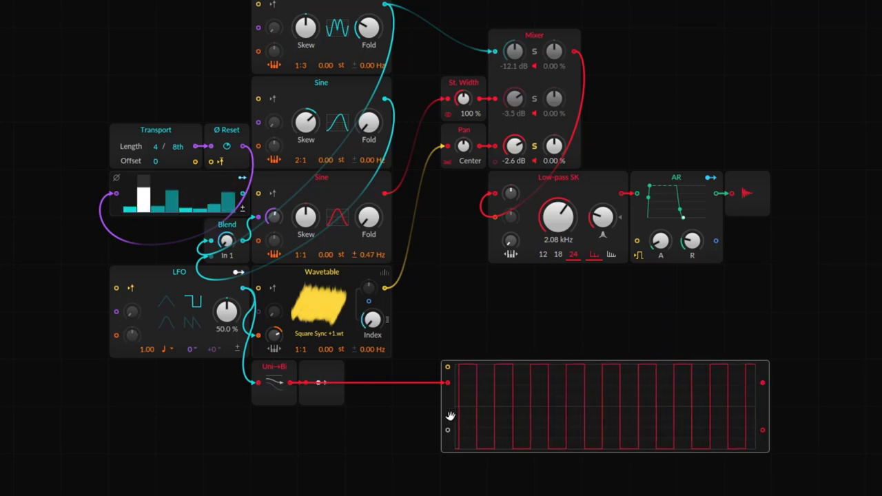
key(Delete)
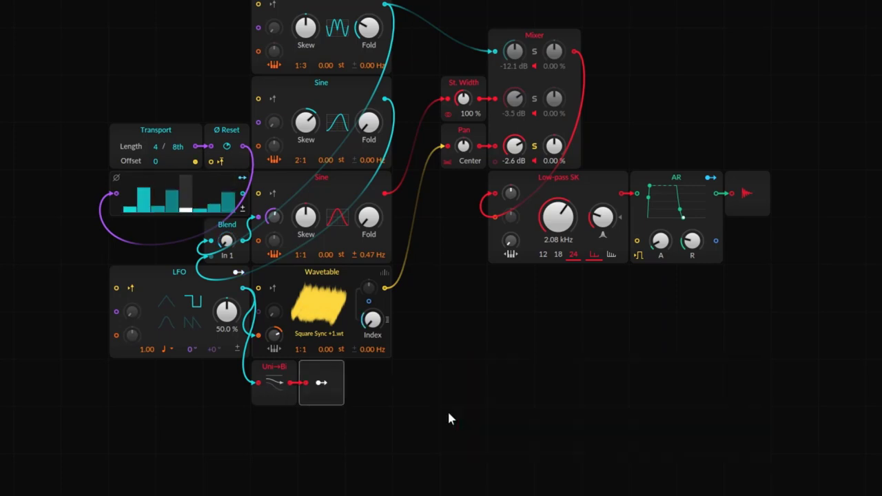
Modulate the Pan module's position from the modulator output module fed by Uni→Bi
click(320, 383)
drag(464, 150, 464, 83)
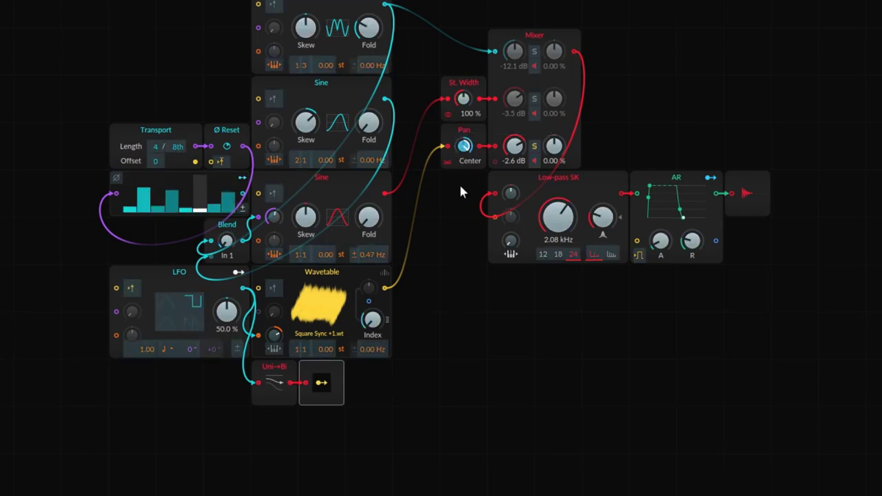
click(325, 388)
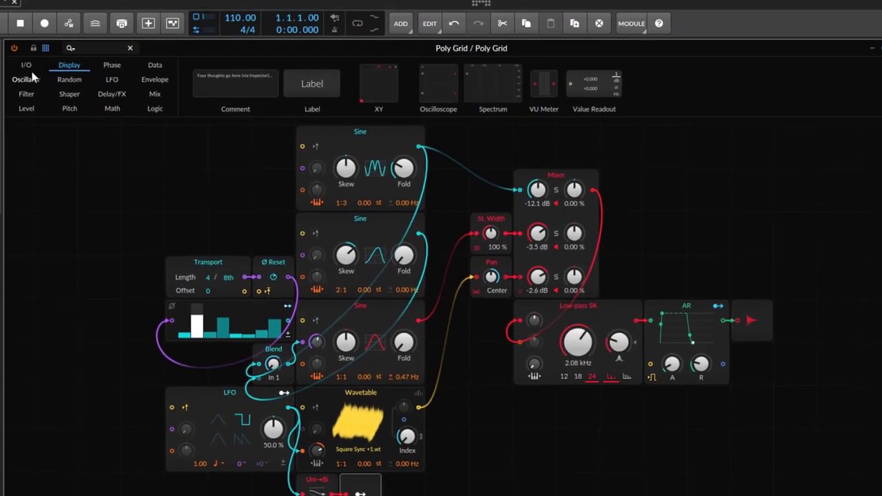
Make room beside Uni→Bi and insert a Lag module between it and the modulator output module
click(28, 108)
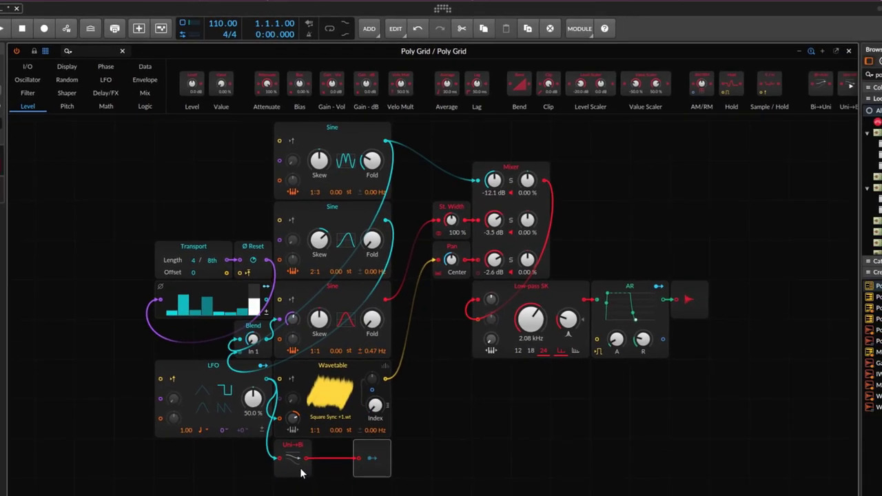
click(428, 322)
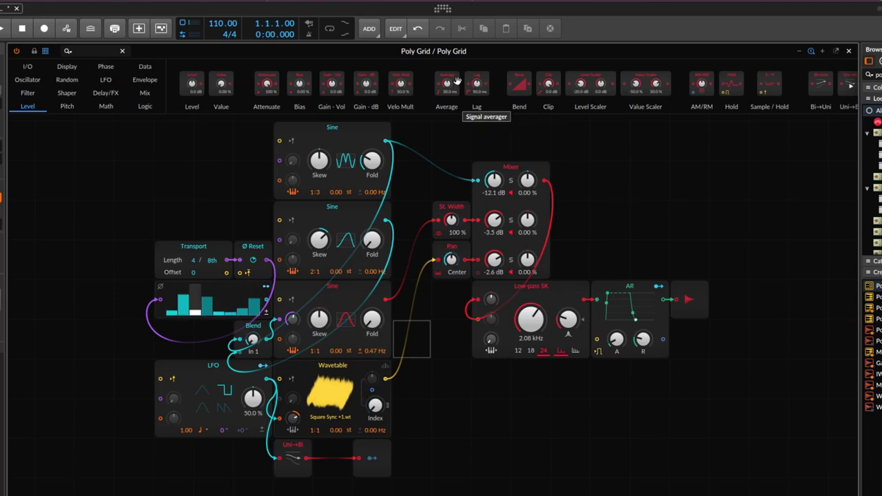
drag(308, 460, 334, 467)
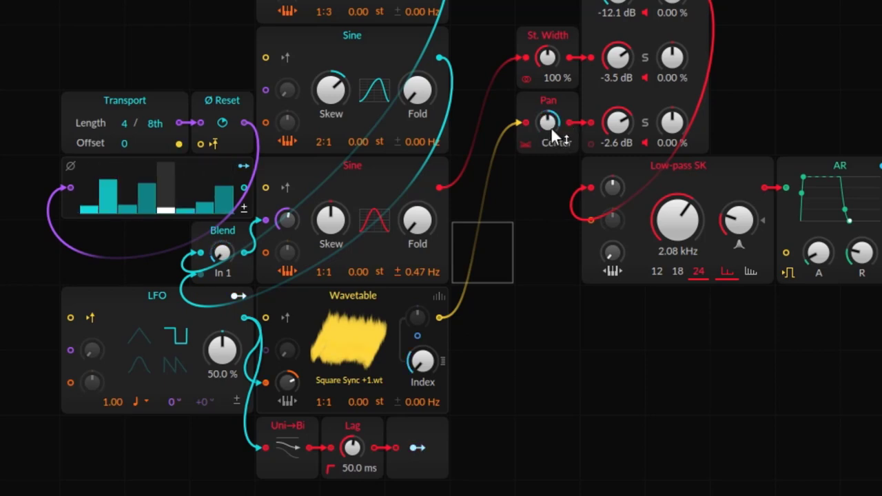
Try the Lag time at 97.5 ms and at 659 ms, soloing the Mixer's third channel in between
drag(355, 469, 355, 435)
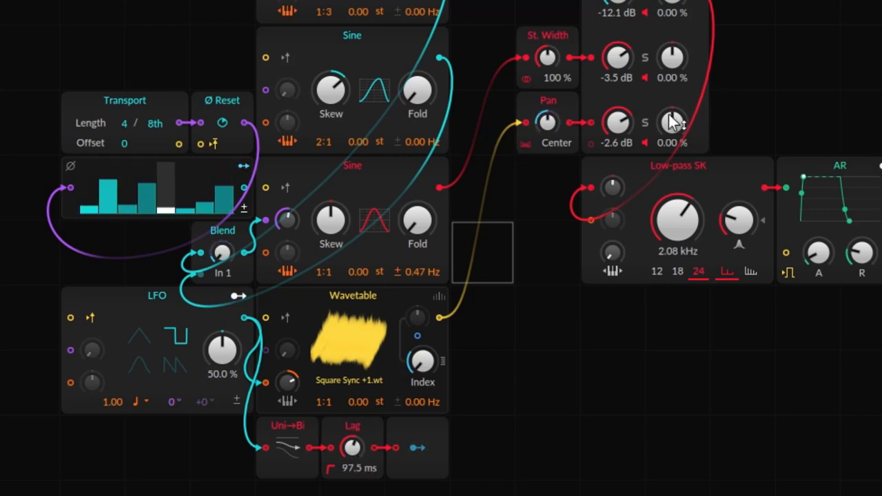
click(645, 123)
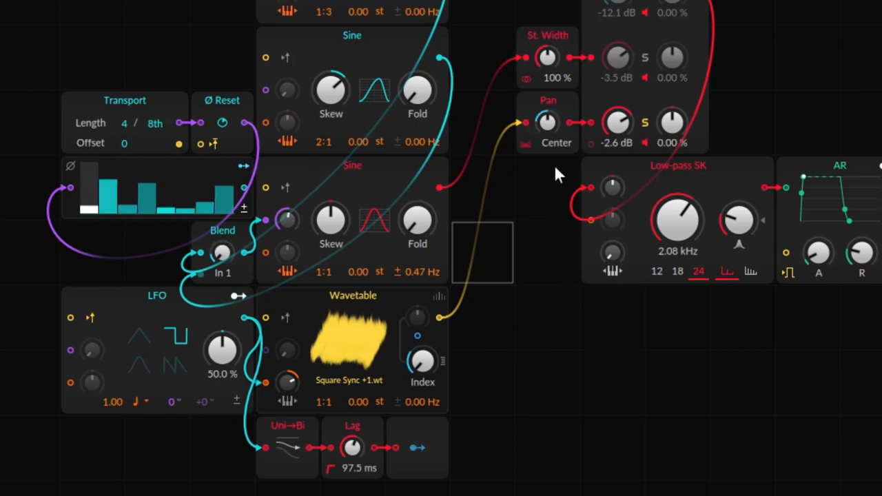
drag(352, 448, 352, 441)
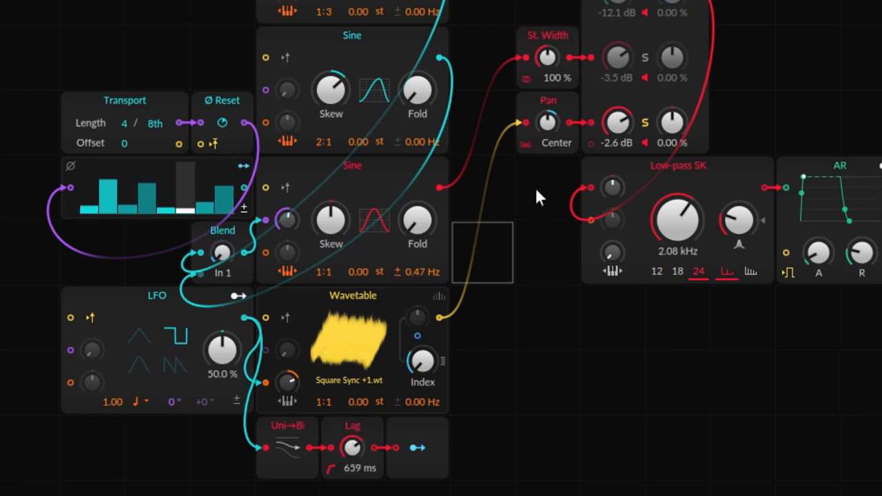
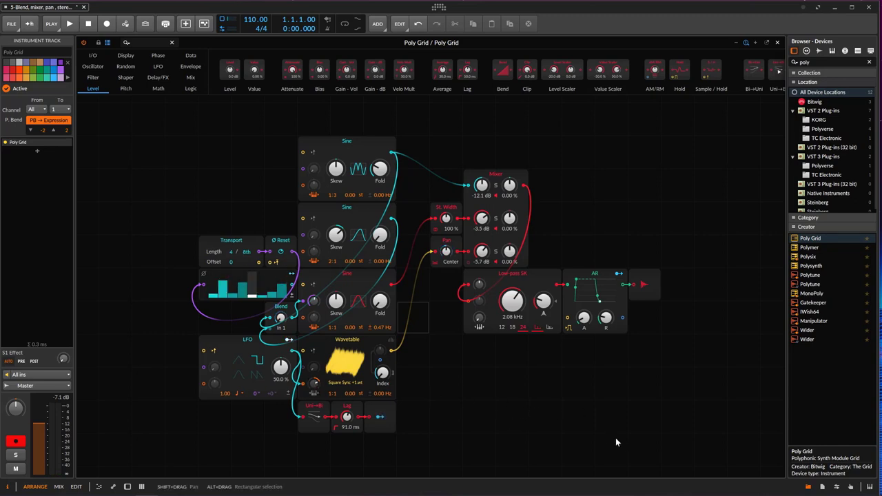
Show the track's device chain, search the devices for "dela", and add Delay-2 after the Poly Grid
click(127, 487)
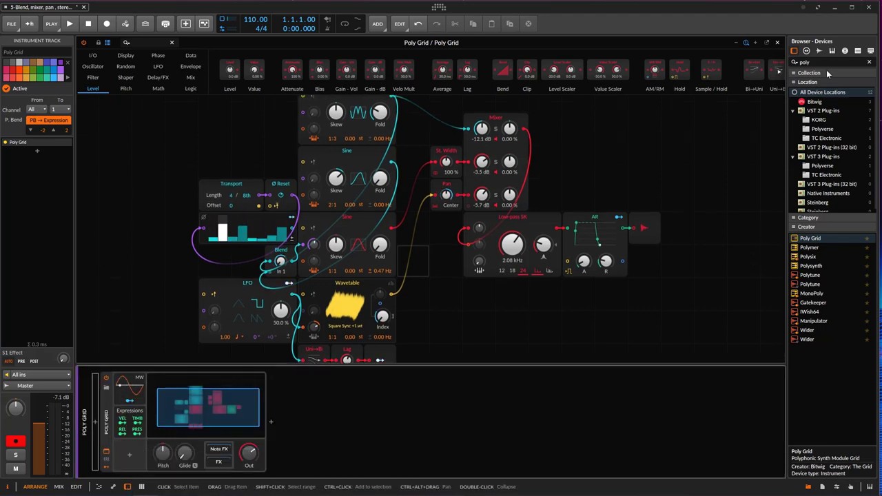
drag(812, 62, 783, 68)
text(de)
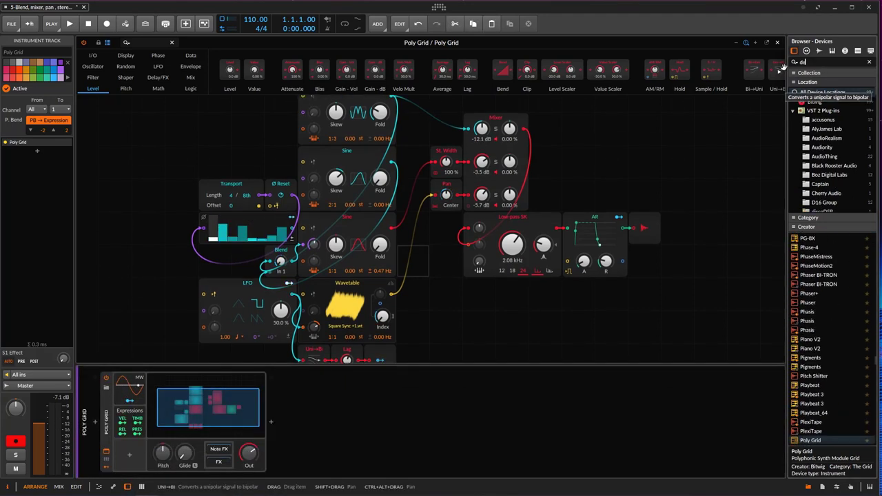
text(de)
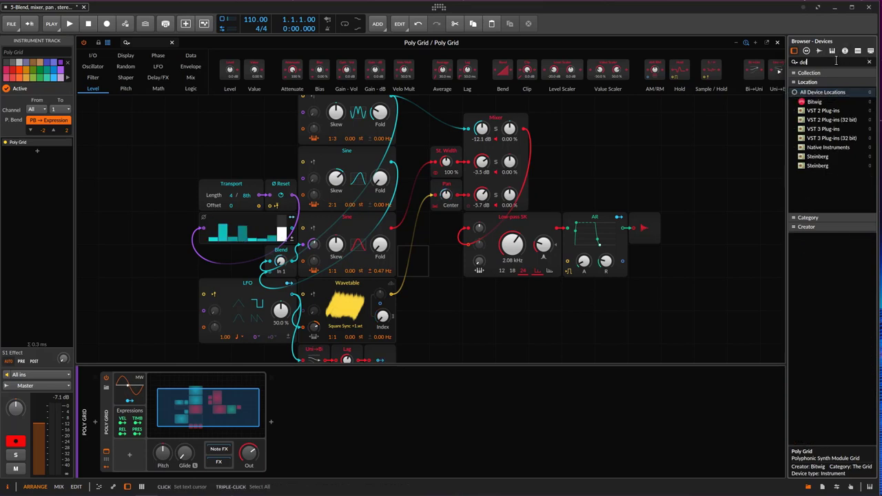
text(la)
drag(817, 303, 447, 405)
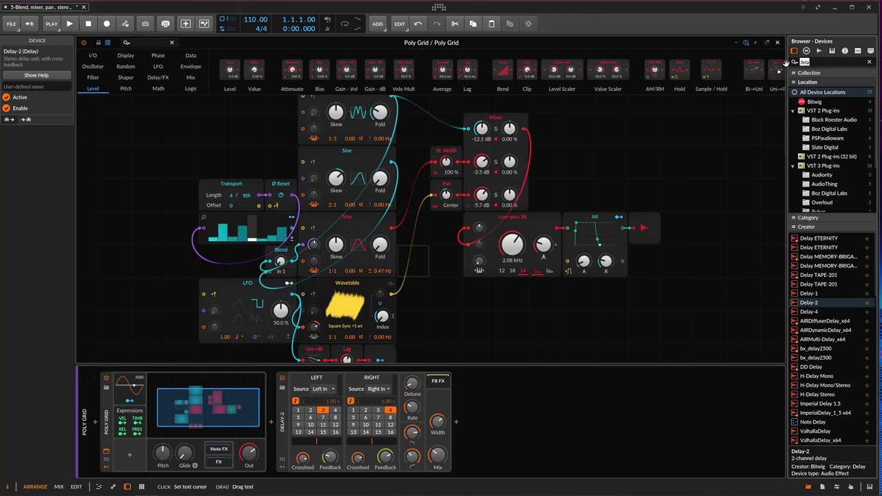
Search the devices for "reve" and add the Reverb device after Delay-2
text(reve)
click(813, 239)
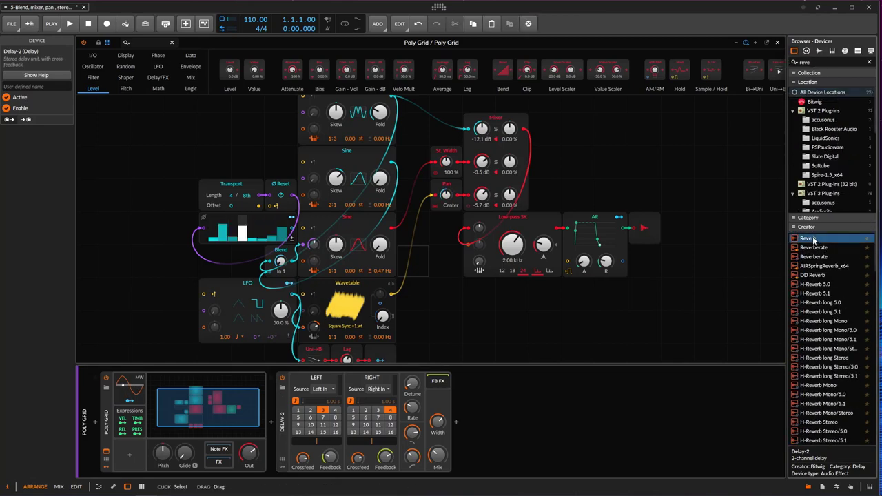
drag(813, 240, 457, 413)
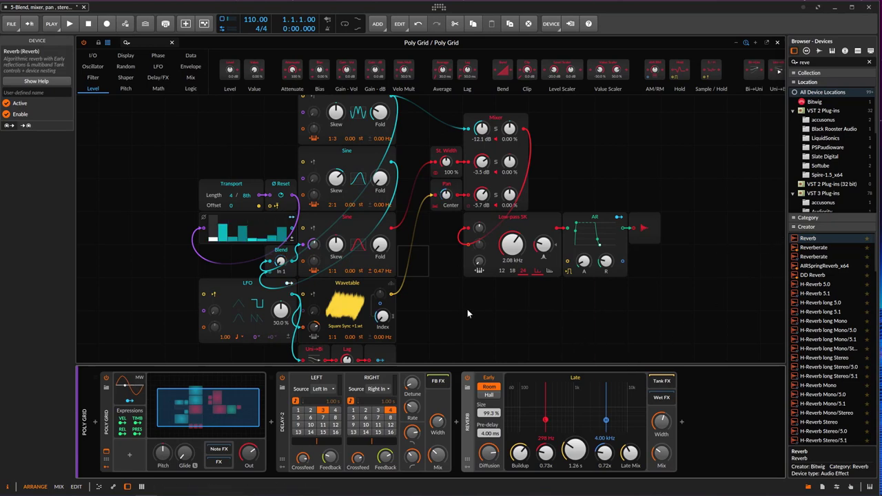
Select Delay-2 in the device chain and set the Low-pass SK filter's cutoff to 1.24 kHz
click(280, 411)
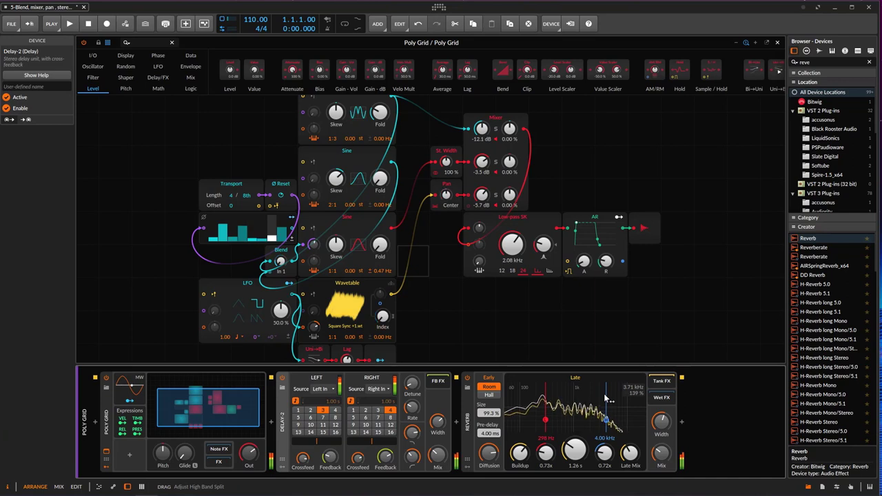
mouse_move(511, 242)
mouse_down()
mouse_move(512, 270)
mouse_move(511, 207)
mouse_move(516, 249)
mouse_up()
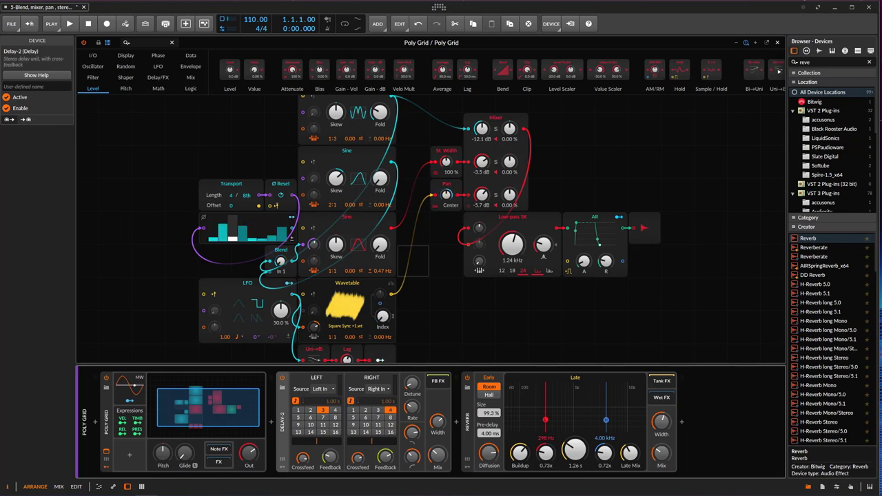
Show the Math modules available for the Poly Grid
click(157, 88)
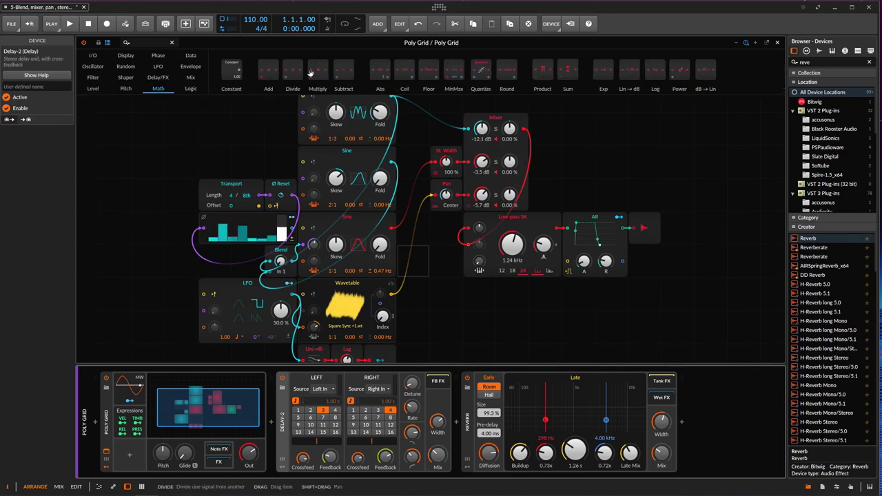